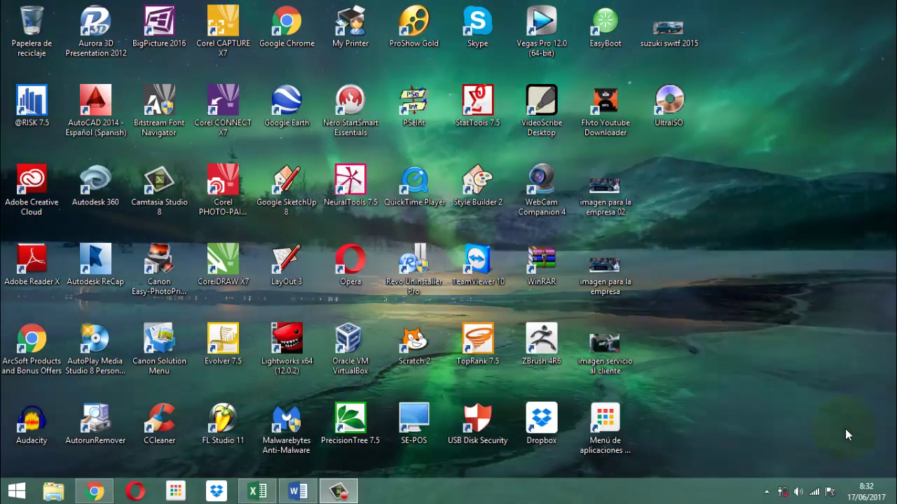
{"action": "left_click", "coordinate": [845, 429]}
{"action": "left_click", "coordinate": [845, 429]}
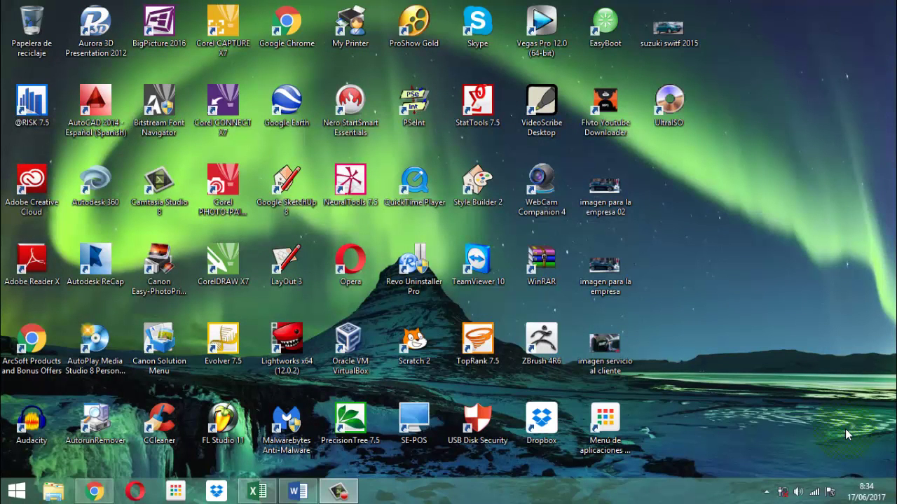
- Switch to the Excel workbook and select the COMISIÓN ESTRUCTURACIÓN value cell C17 on the RESUMEN sheet
{"action": "left_click", "coordinate": [248, 495]}
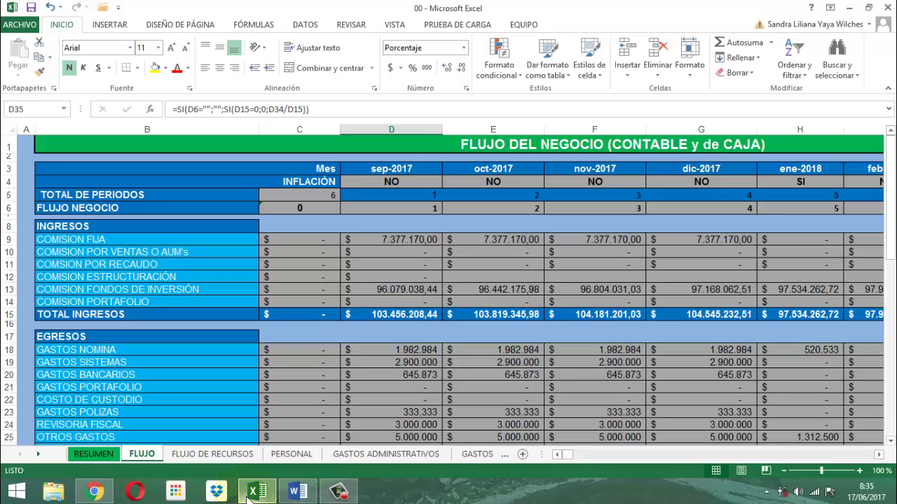
{"action": "left_click", "coordinate": [91, 459]}
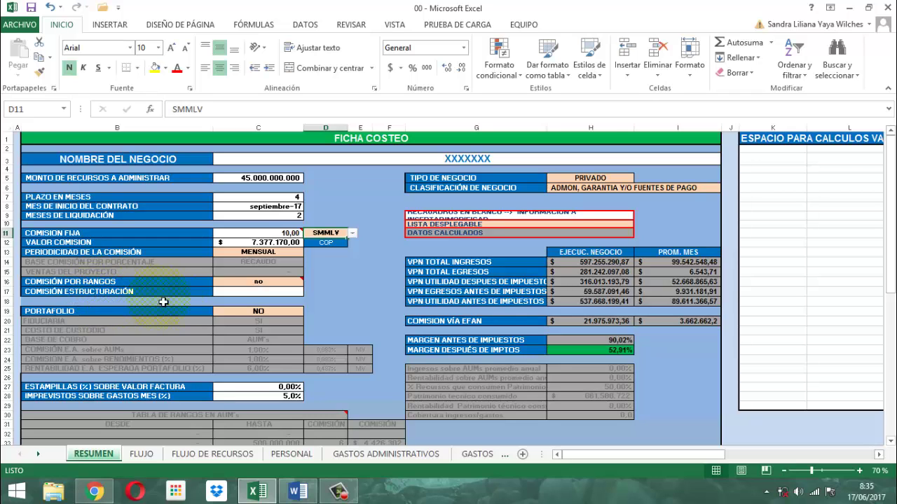
{"action": "left_click", "coordinate": [244, 293]}
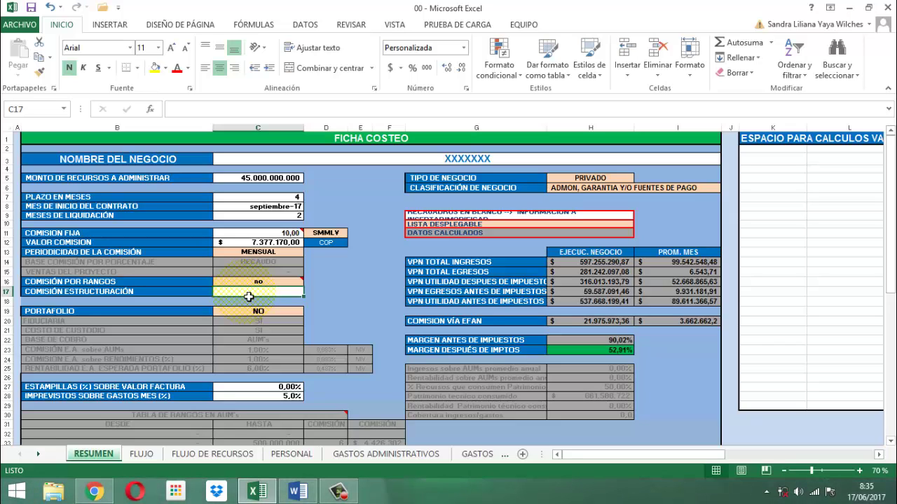
- Switch to Chrome, search Google in a new tab for "que es la comision estructuracion en finanzas" and look through the results
{"action": "left_click", "coordinate": [96, 498]}
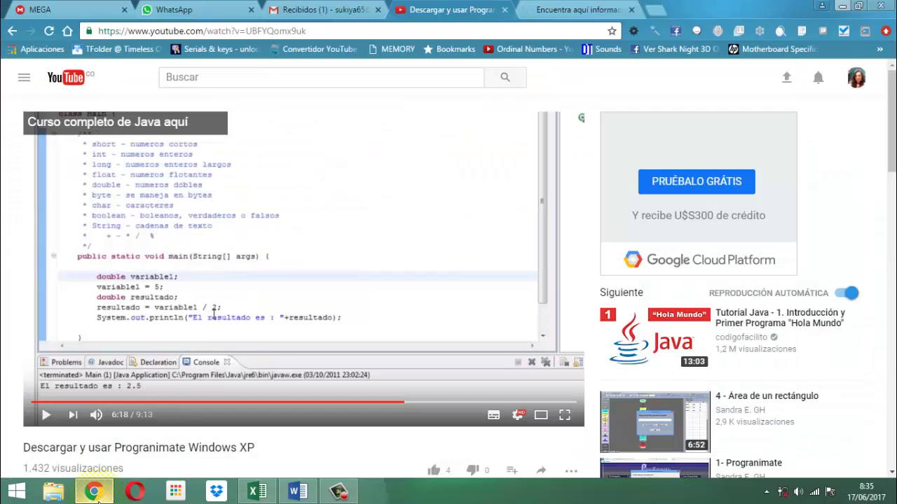
{"action": "left_click", "coordinate": [656, 11]}
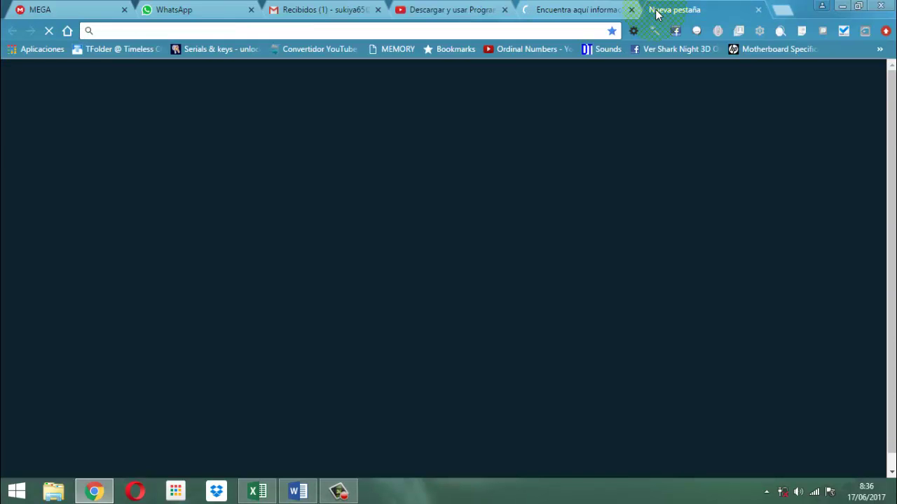
{"action": "type", "text": "que es la comi"}
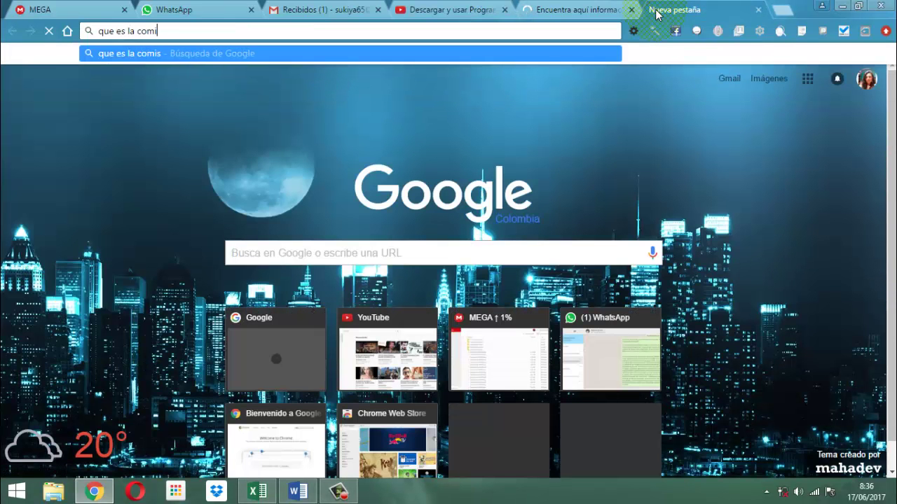
{"action": "type", "text": "sion estructu"}
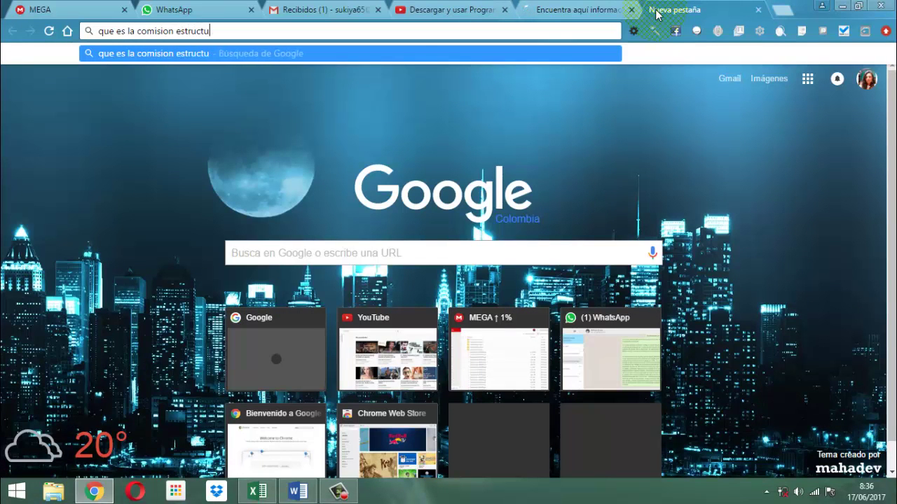
{"action": "type", "text": "racion en finanzas"}
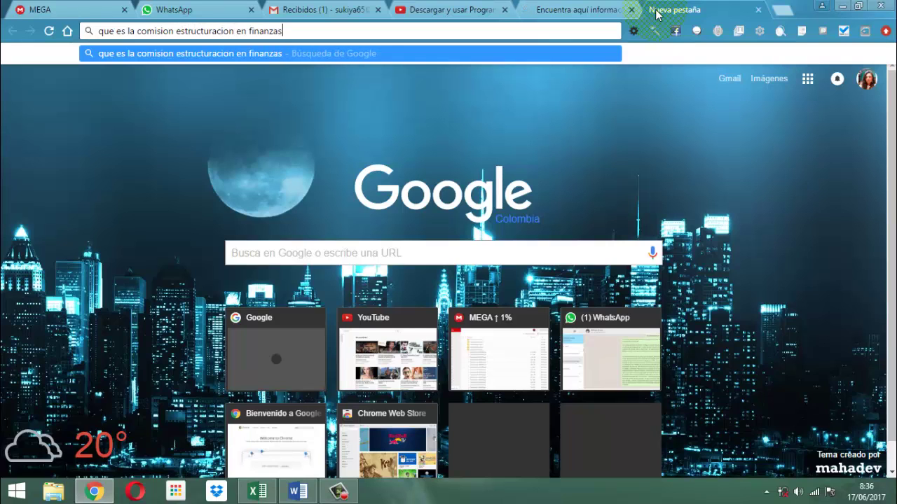
{"action": "key", "text": "Return"}
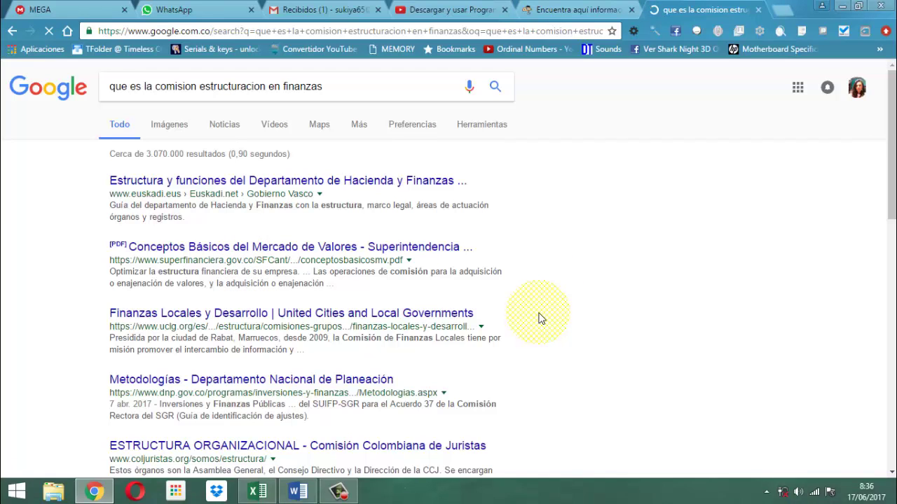
{"action": "scroll", "coordinate": [539, 318], "scroll_direction": "down", "scroll_amount": 4}
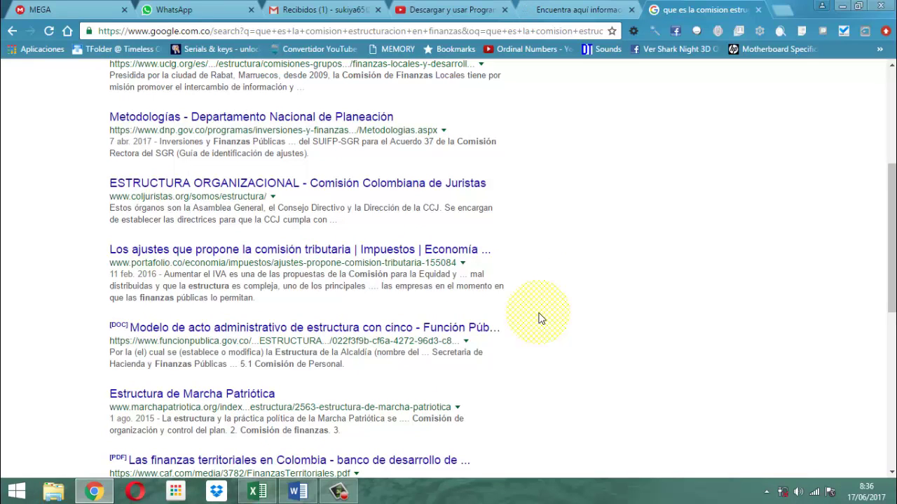
{"action": "scroll", "coordinate": [539, 318], "scroll_direction": "down", "scroll_amount": 2}
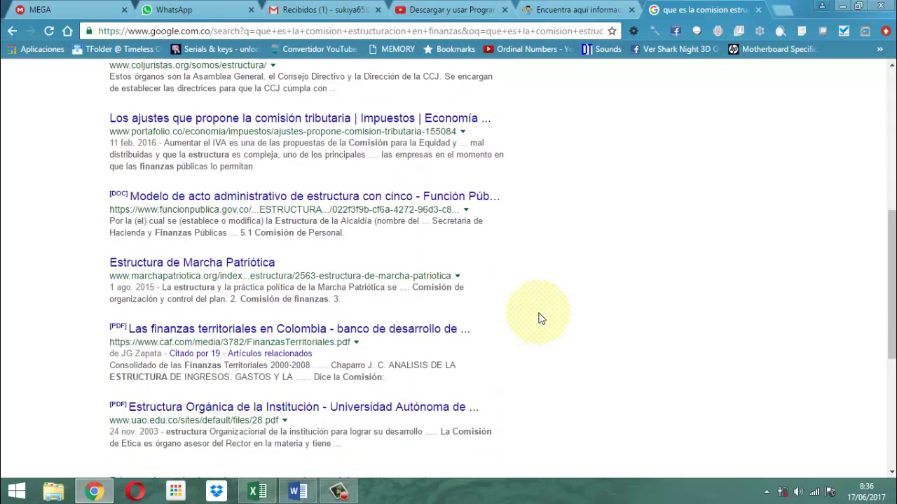
{"action": "scroll", "coordinate": [540, 318], "scroll_direction": "down", "scroll_amount": 2}
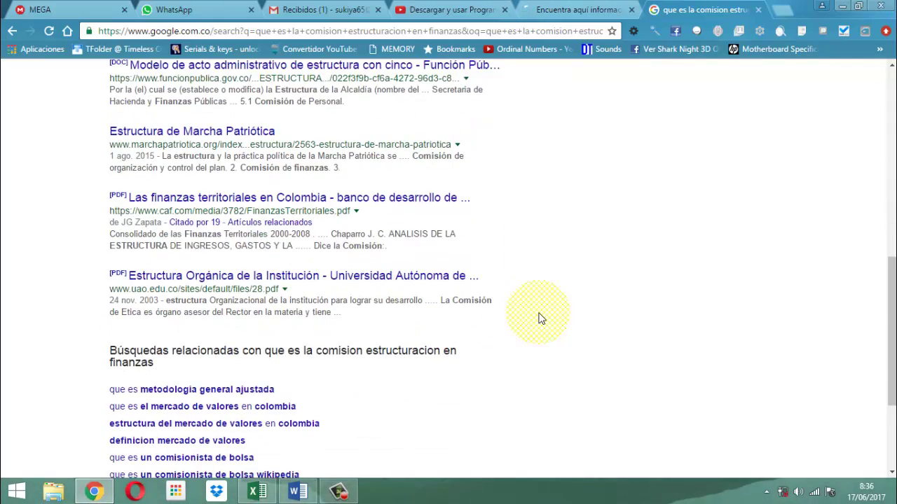
{"action": "scroll", "coordinate": [540, 319], "scroll_direction": "up", "scroll_amount": 7}
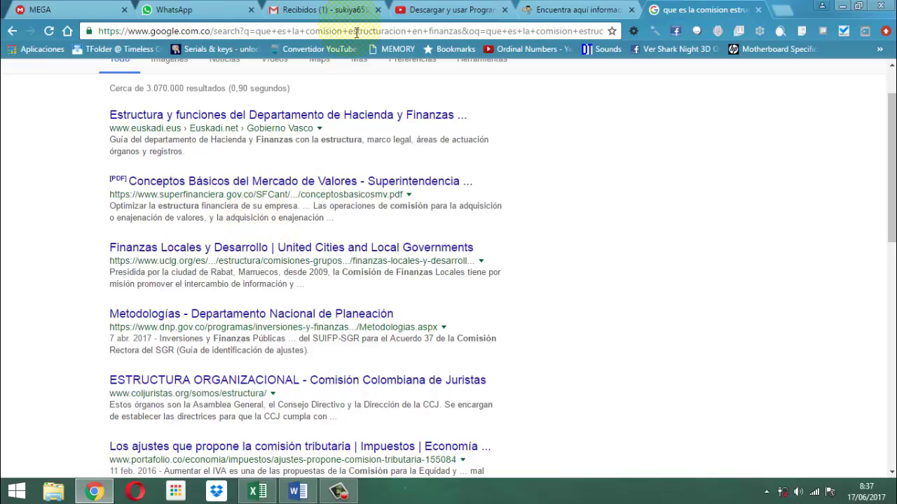
- Search Google for "precios pactados en comision estructuracion valores"
{"action": "left_click", "coordinate": [315, 31]}
{"action": "type", "text": "pr"}
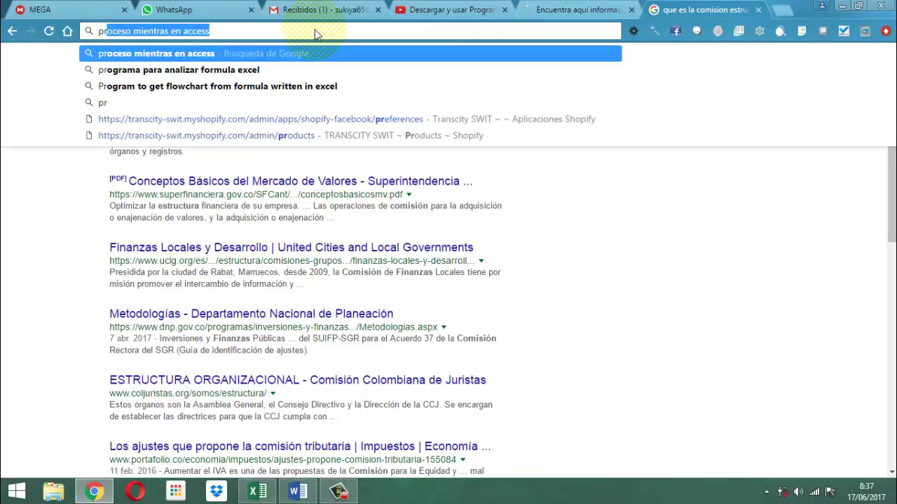
{"action": "type", "text": "ecios pacta"}
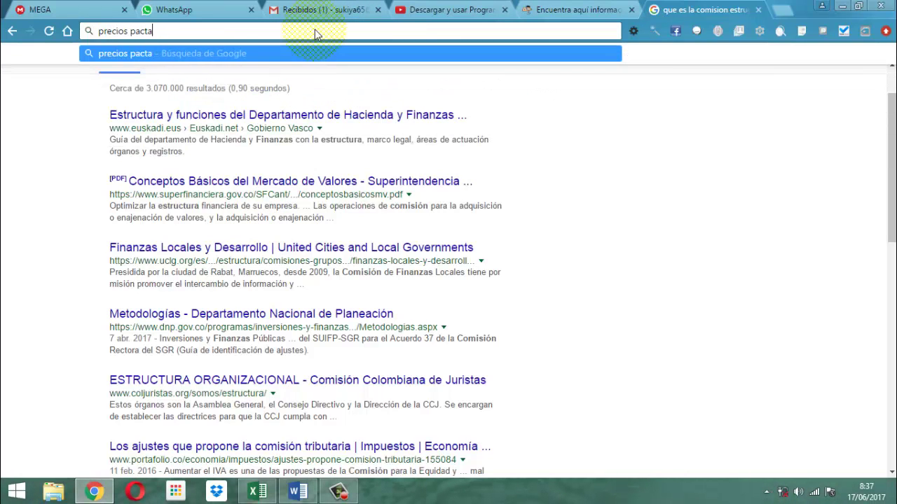
{"action": "type", "text": "do"}
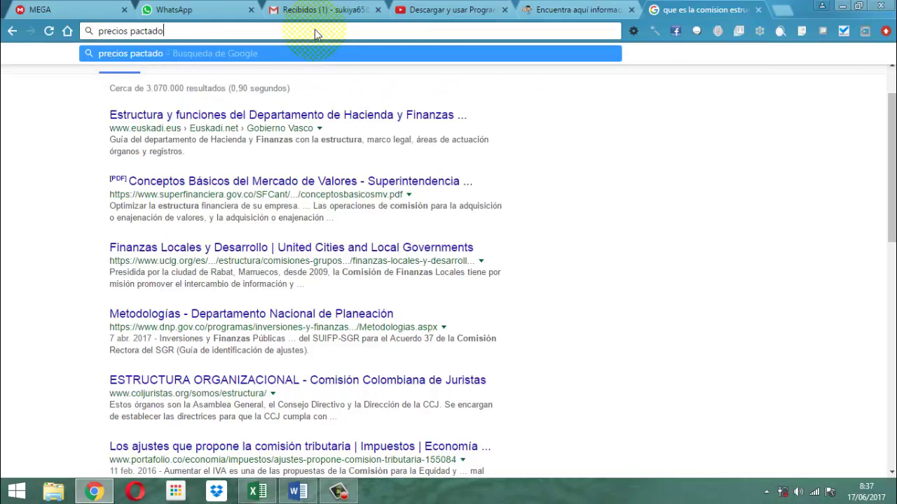
{"action": "type", "text": "s en comision"}
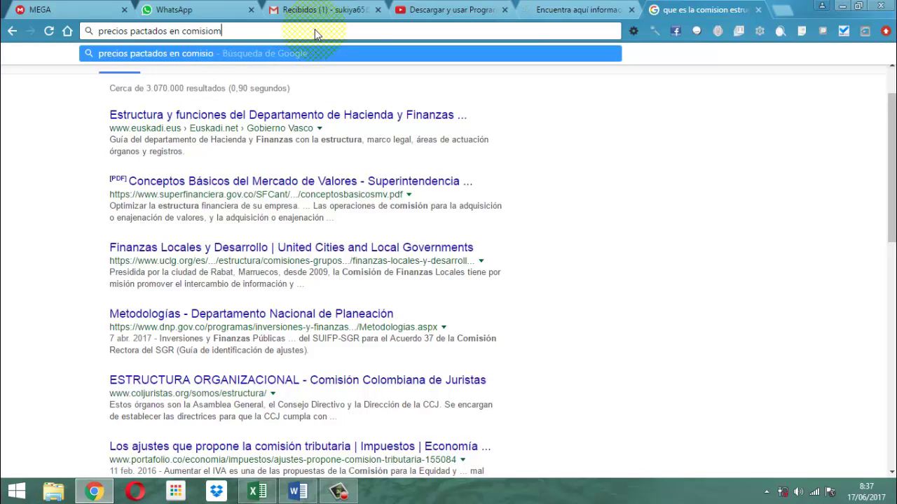
{"action": "type", "text": " estruct"}
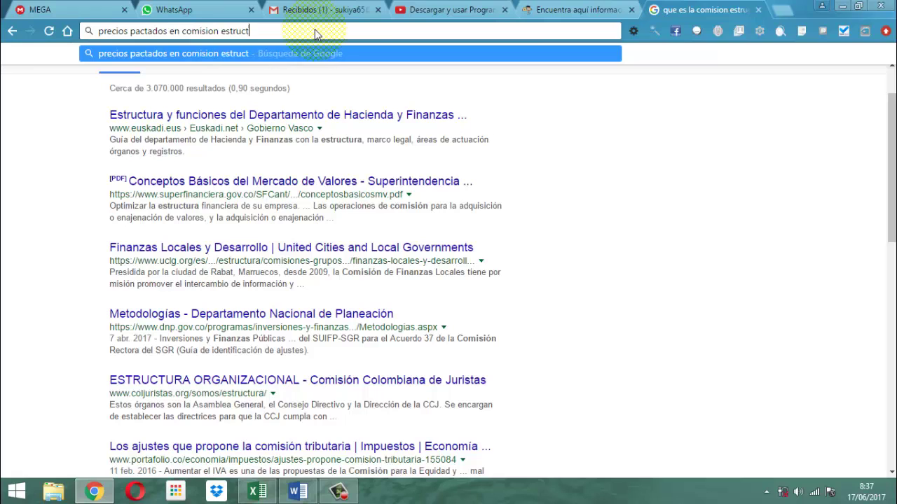
{"action": "type", "text": "uracion valores"}
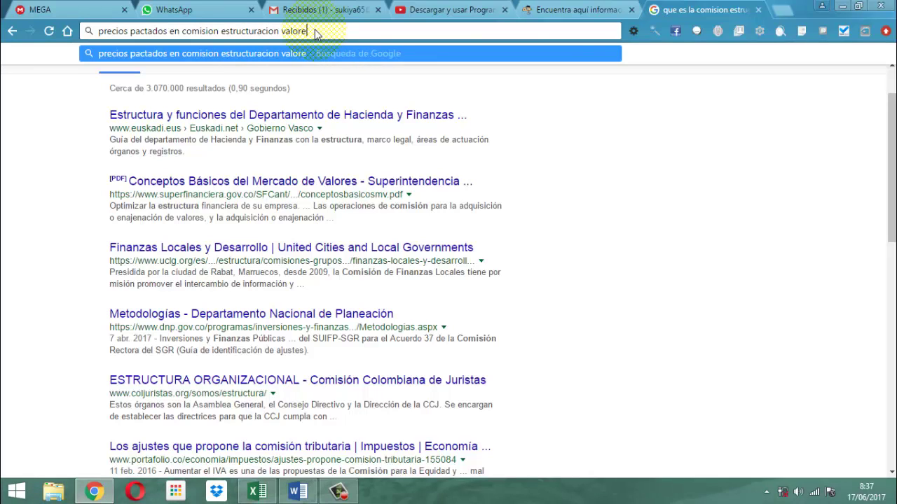
{"action": "key", "text": "Return"}
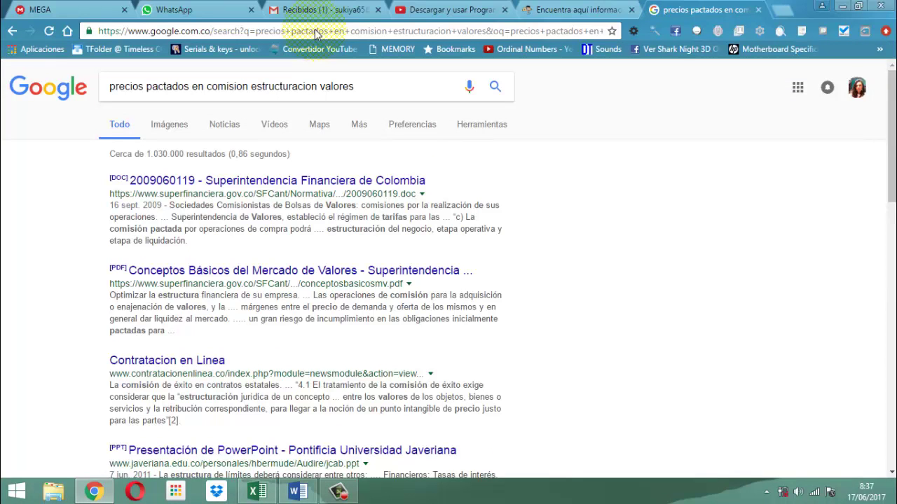
{"action": "key", "text": "F5"}
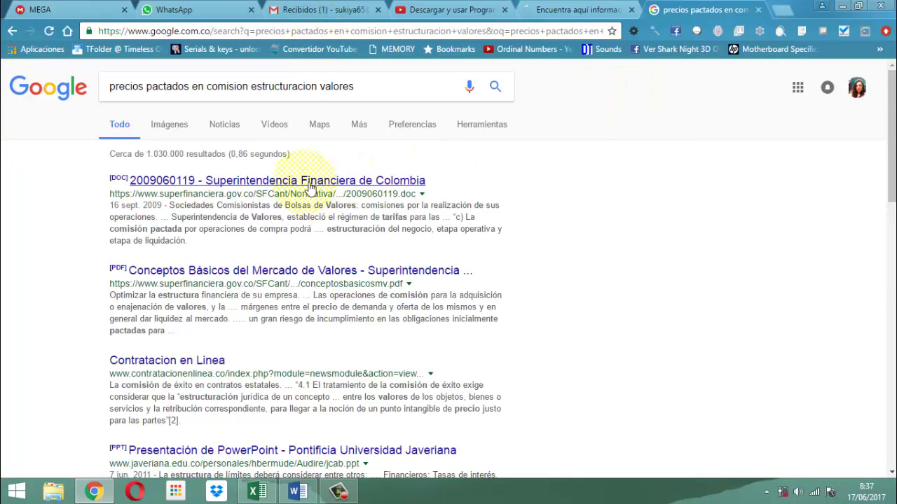
{"action": "left_click", "coordinate": [309, 185]}
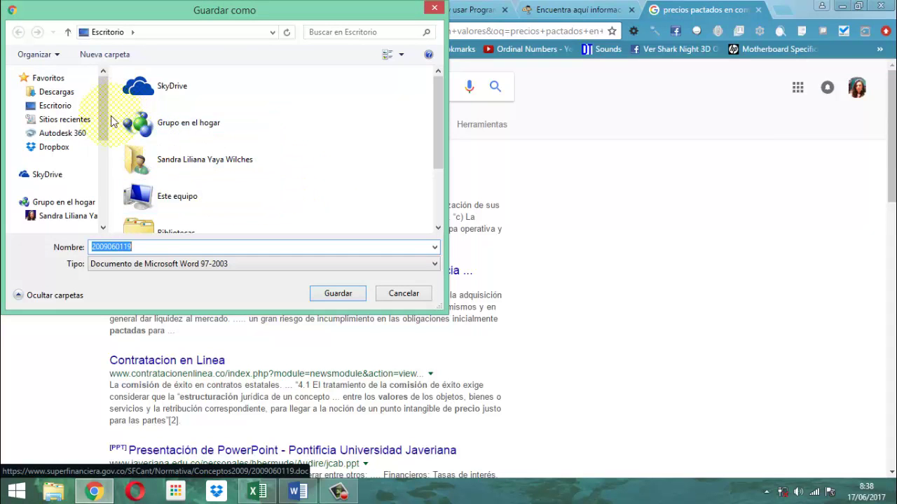
{"action": "left_click_drag", "start_coordinate": [103, 130], "coordinate": [117, 202]}
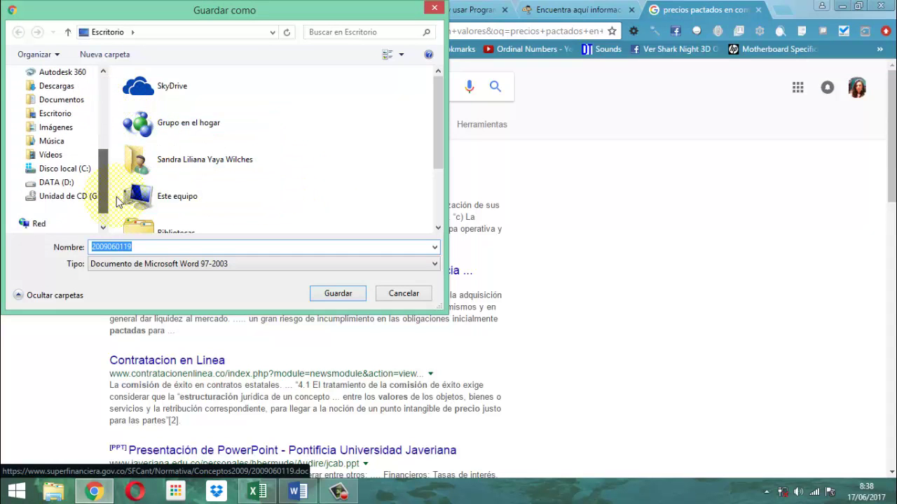
{"action": "left_click", "coordinate": [67, 183]}
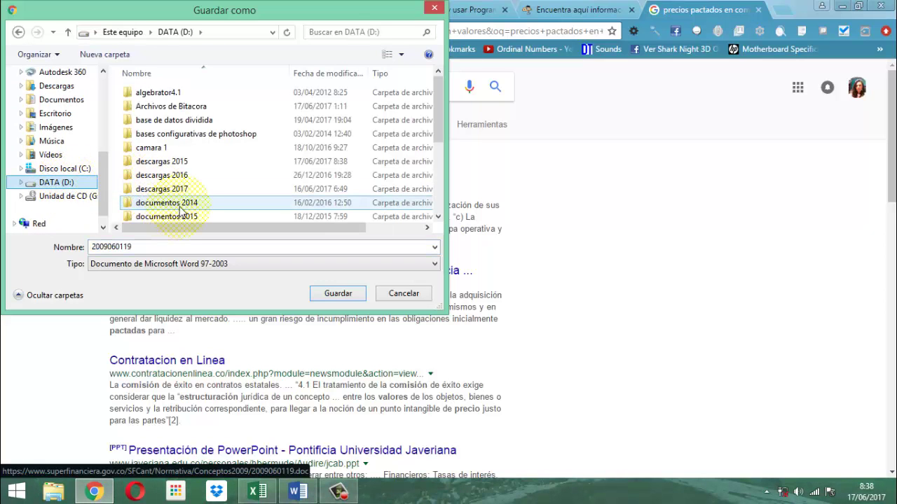
{"action": "left_click", "coordinate": [179, 204]}
{"action": "scroll", "coordinate": [179, 207], "scroll_direction": "down", "scroll_amount": 2}
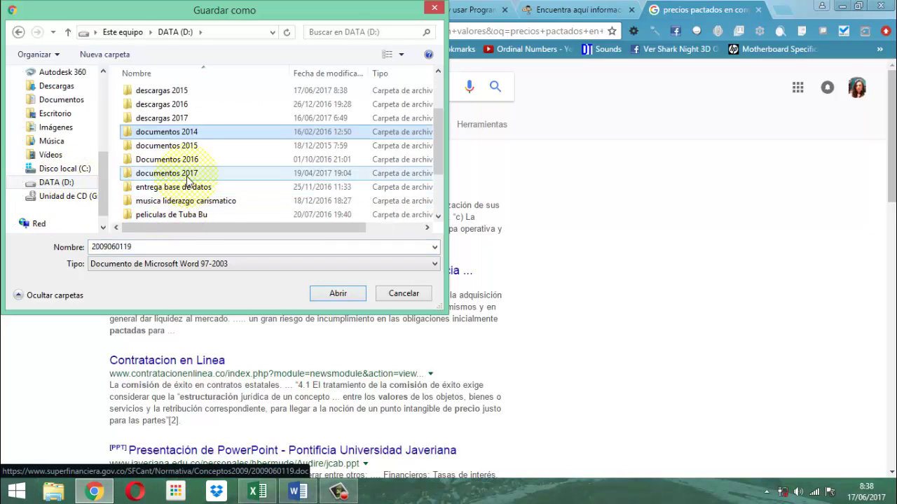
{"action": "left_click", "coordinate": [172, 174]}
{"action": "double_click", "coordinate": [185, 174]}
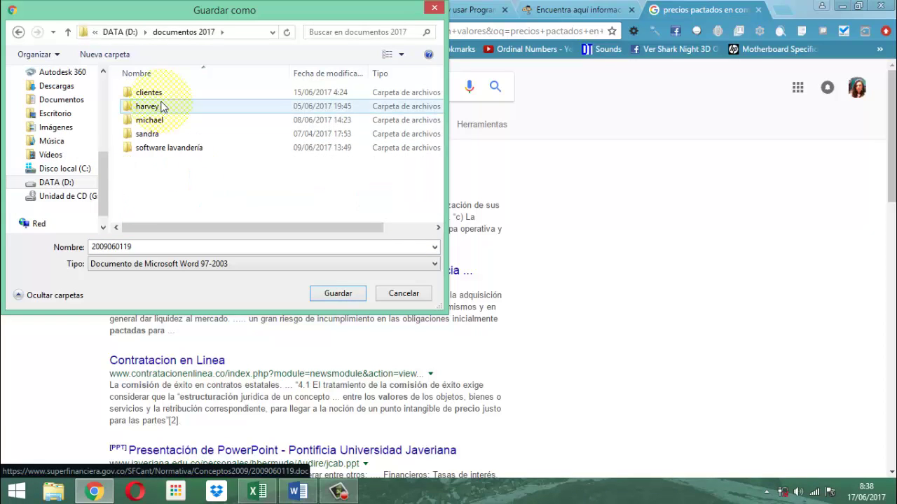
- Within documentos 2017, open clientes, the matching client's folder and its "ayudas" subfolder as the save location
{"action": "left_click", "coordinate": [147, 92]}
{"action": "double_click", "coordinate": [147, 92]}
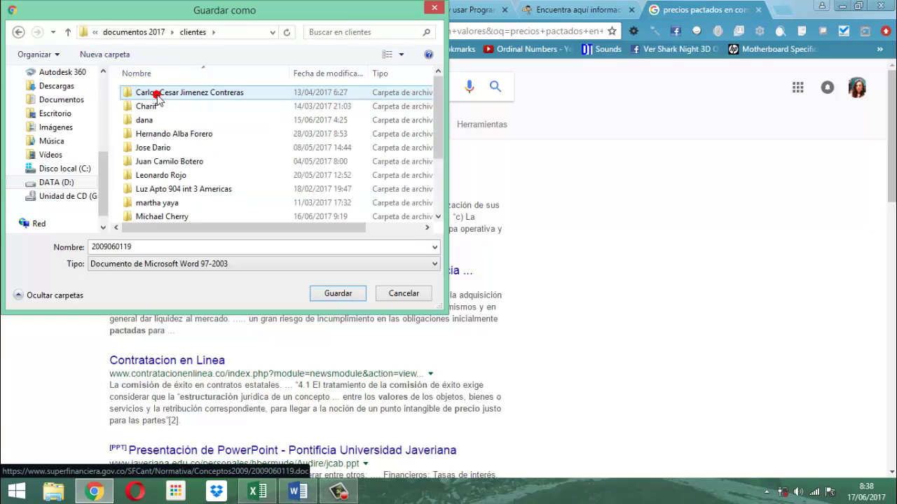
{"action": "left_click", "coordinate": [157, 98]}
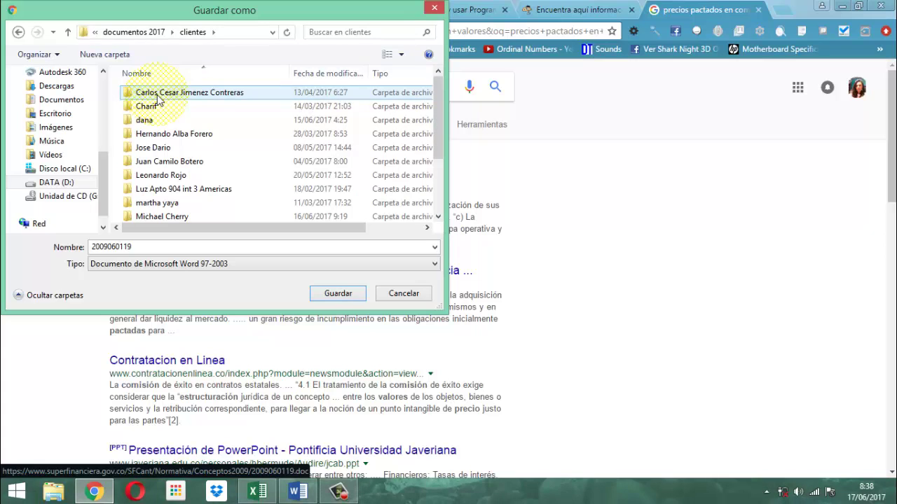
{"action": "scroll", "coordinate": [157, 98], "scroll_direction": "down", "scroll_amount": 2}
{"action": "left_click", "coordinate": [159, 146]}
{"action": "double_click", "coordinate": [158, 147]}
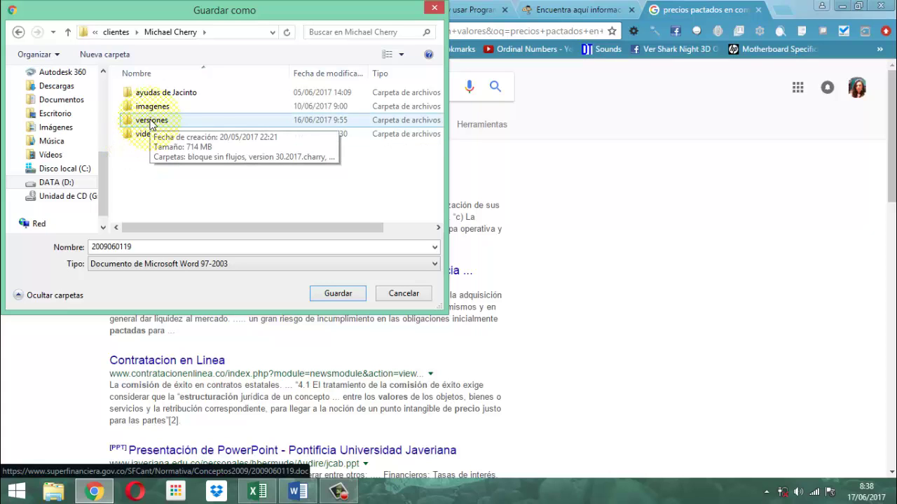
{"action": "double_click", "coordinate": [149, 94]}
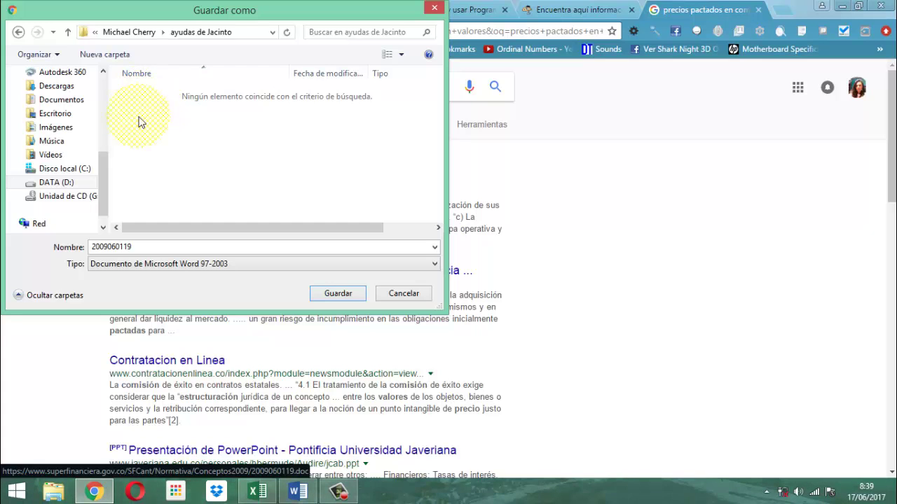
- Restart the save location from DATA (D:) and choose its documentos 2017 folder again
{"action": "left_click", "coordinate": [74, 186]}
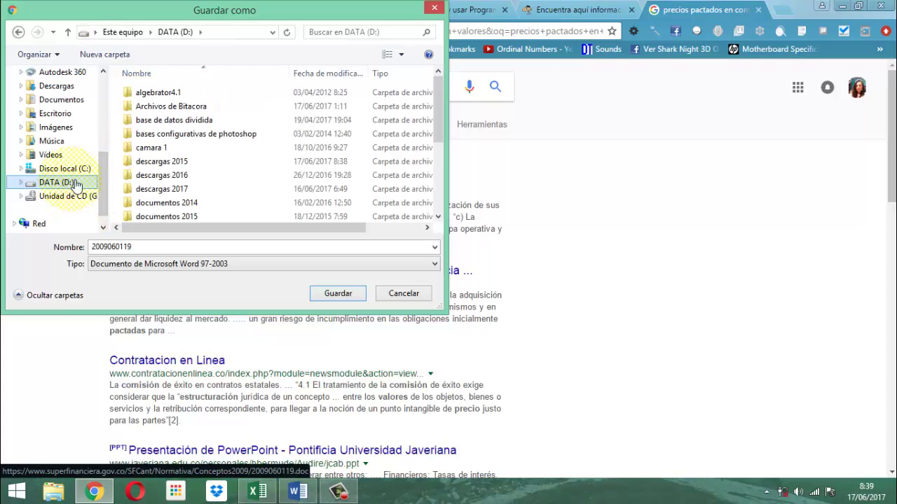
{"action": "left_click", "coordinate": [174, 216]}
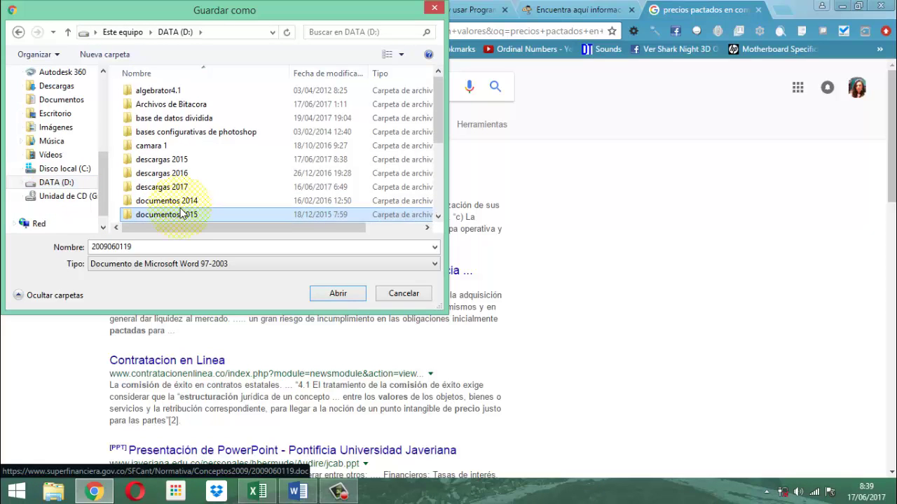
{"action": "scroll", "coordinate": [179, 214], "scroll_direction": "down", "scroll_amount": 3}
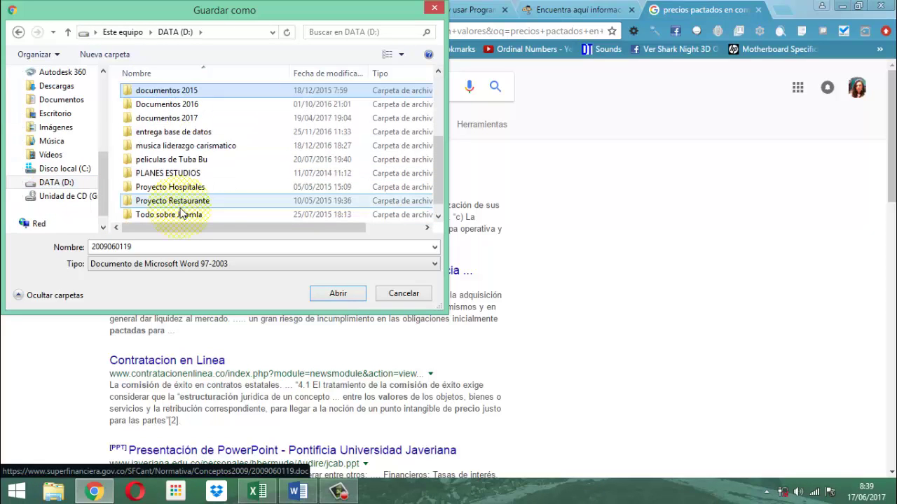
{"action": "double_click", "coordinate": [151, 119]}
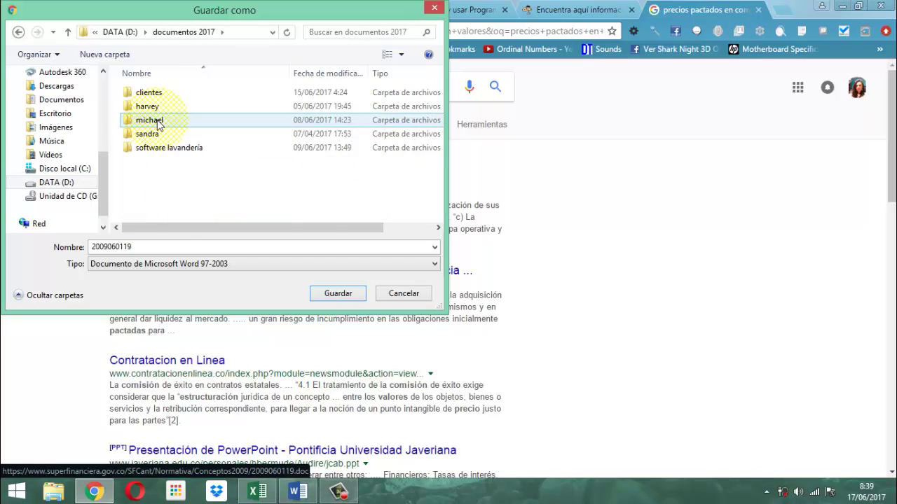
{"action": "left_click", "coordinate": [146, 96]}
{"action": "double_click", "coordinate": [145, 96]}
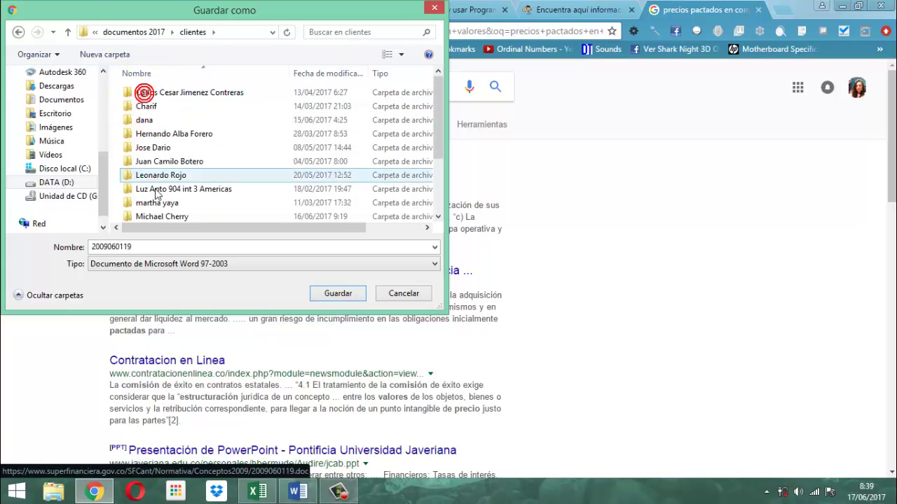
{"action": "double_click", "coordinate": [169, 215]}
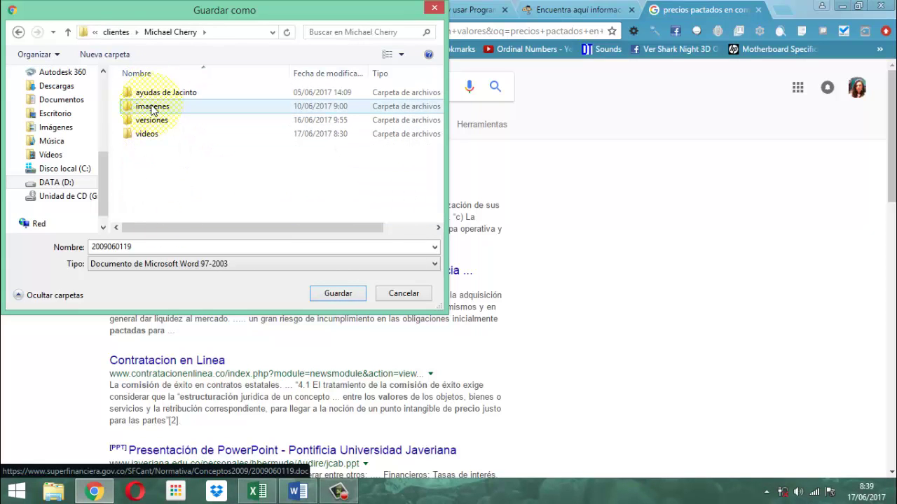
{"action": "left_click", "coordinate": [151, 94]}
{"action": "double_click", "coordinate": [151, 94]}
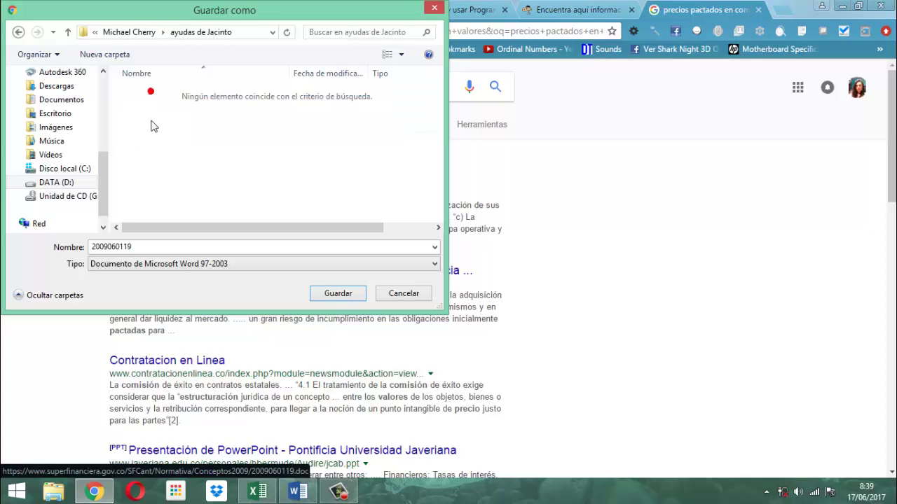
{"action": "left_click", "coordinate": [339, 304]}
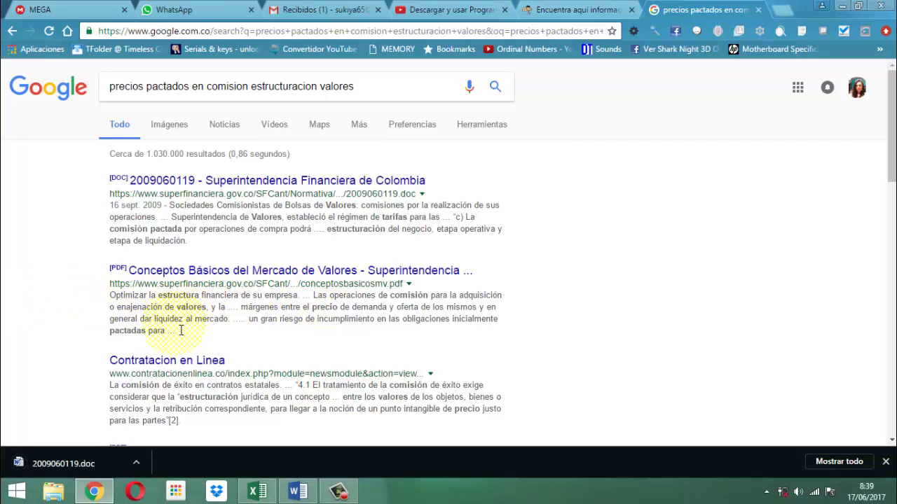
- Open the downloaded 2009060119.doc in Word, enable editing, and read its sections on commissions through to the end
{"action": "left_click", "coordinate": [61, 460]}
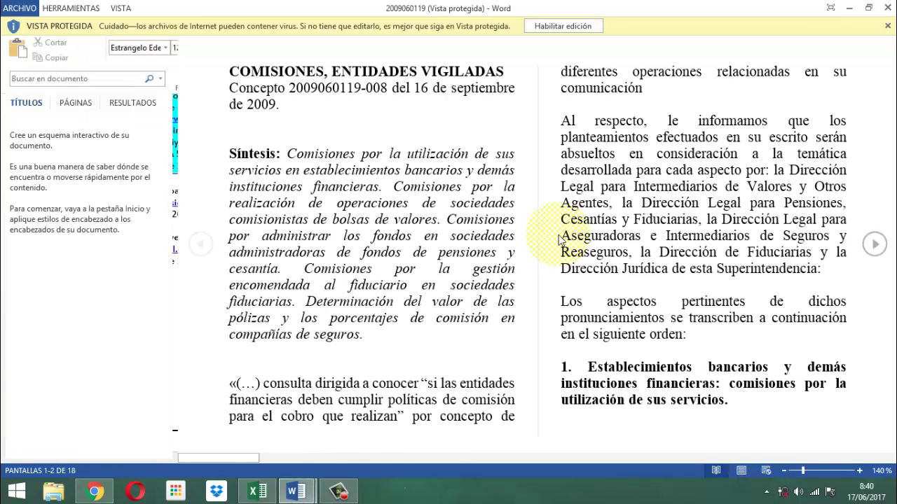
{"action": "left_click", "coordinate": [547, 27]}
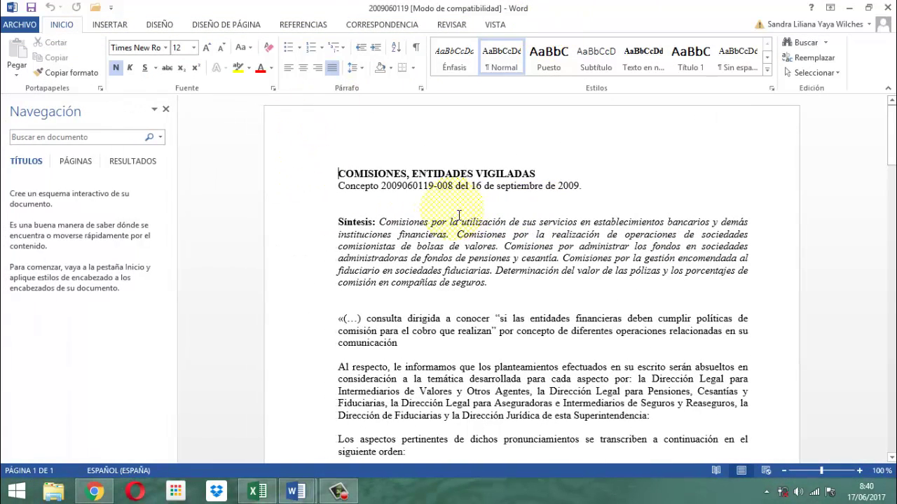
{"action": "scroll", "coordinate": [459, 215], "scroll_direction": "down", "scroll_amount": 4}
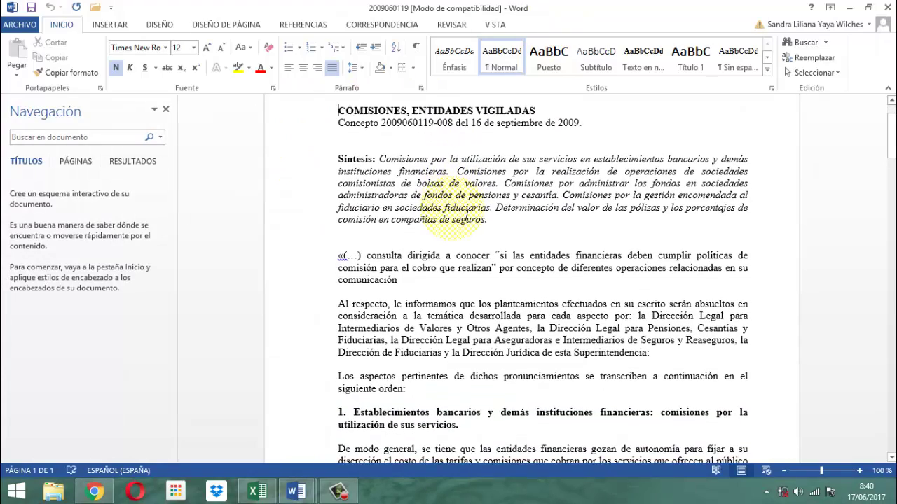
{"action": "scroll", "coordinate": [458, 215], "scroll_direction": "down", "scroll_amount": 5}
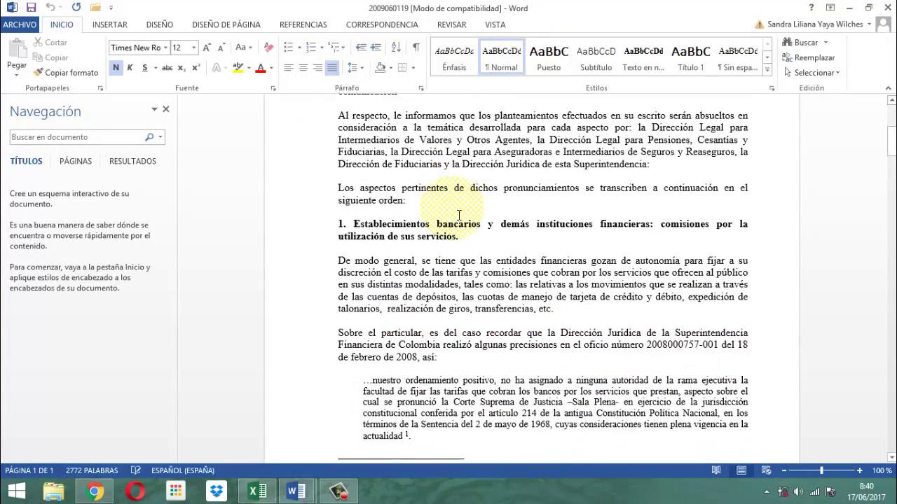
{"action": "scroll", "coordinate": [459, 215], "scroll_direction": "down", "scroll_amount": 15}
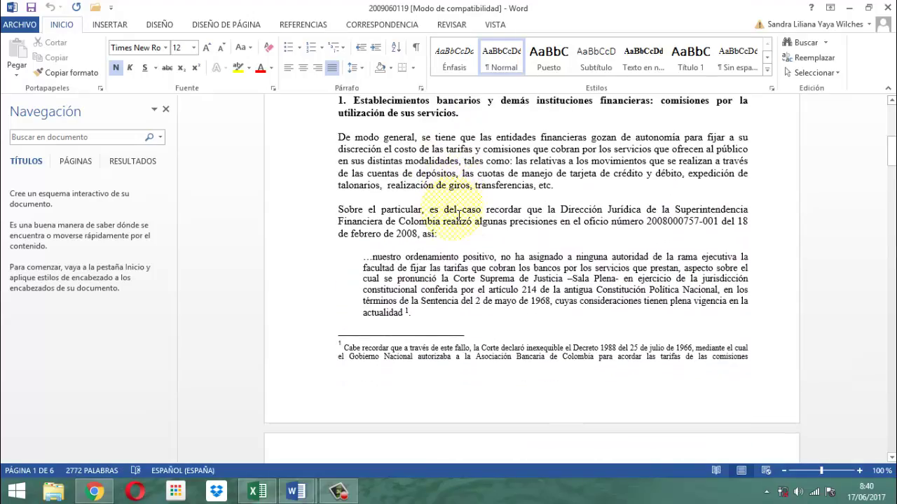
{"action": "scroll", "coordinate": [458, 215], "scroll_direction": "down", "scroll_amount": 9}
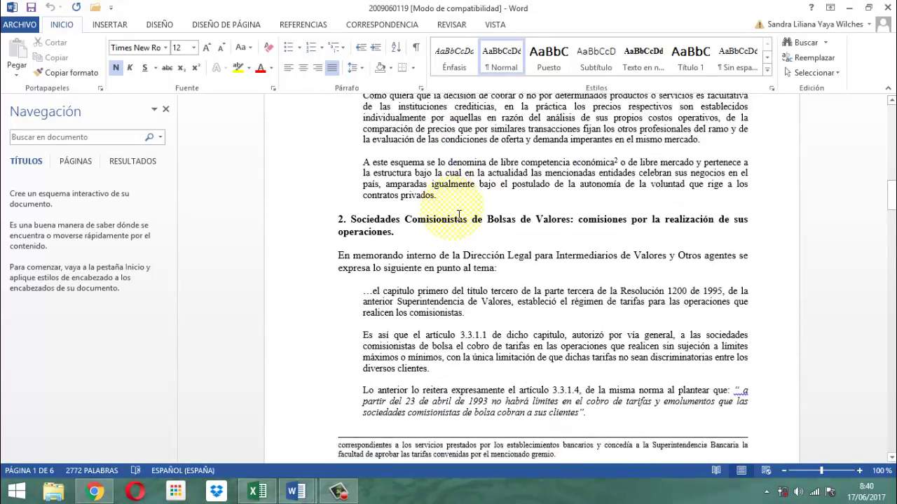
{"action": "scroll", "coordinate": [458, 215], "scroll_direction": "down", "scroll_amount": 10}
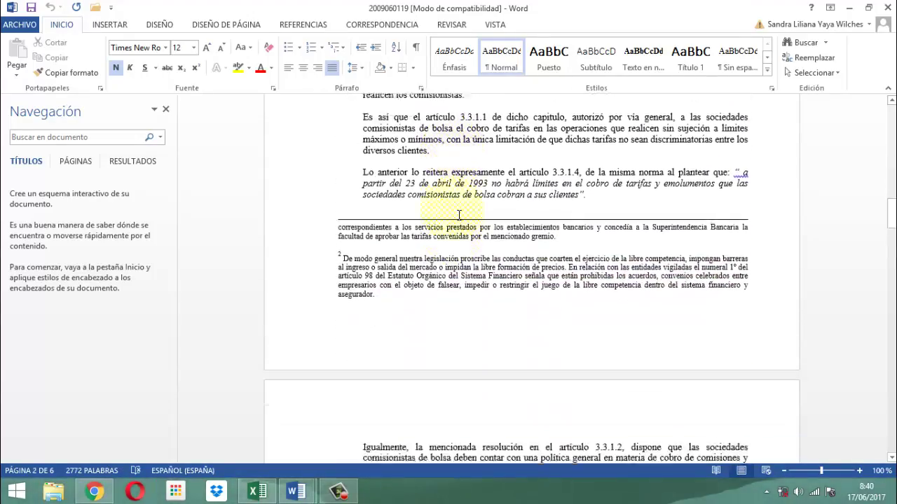
{"action": "scroll", "coordinate": [459, 215], "scroll_direction": "down", "scroll_amount": 14}
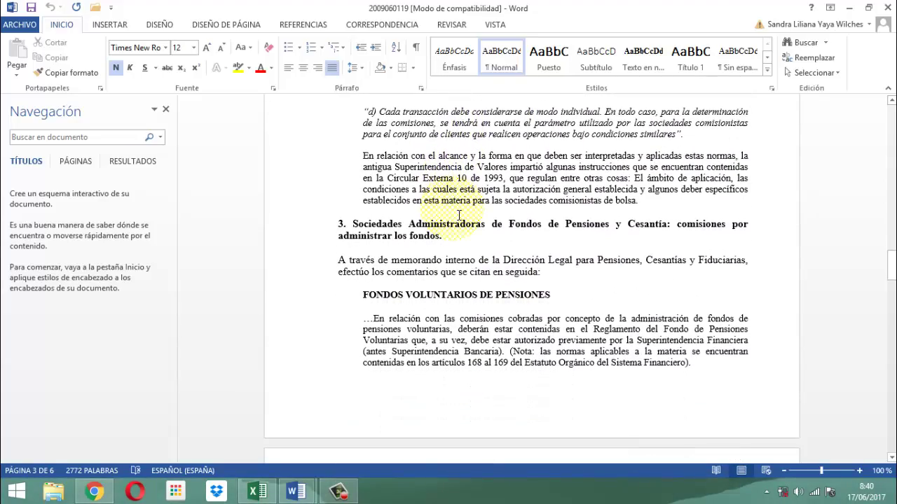
{"action": "scroll", "coordinate": [459, 215], "scroll_direction": "down", "scroll_amount": 13}
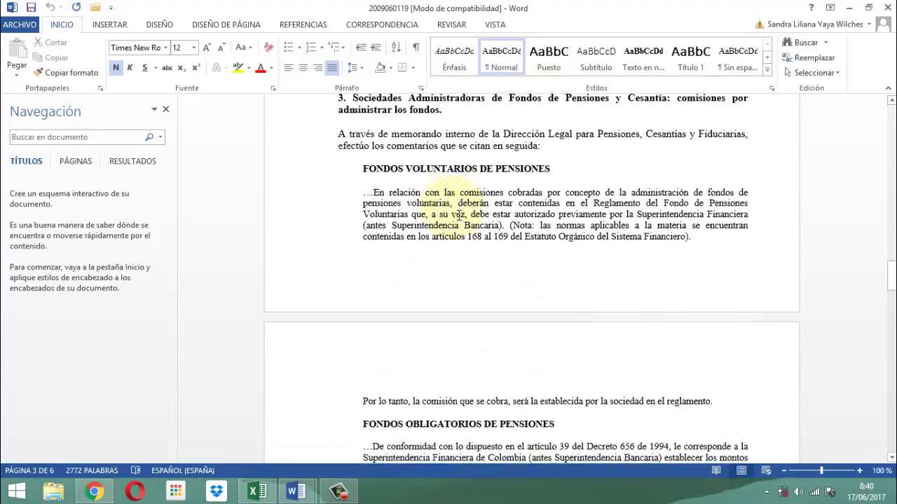
{"action": "scroll", "coordinate": [459, 215], "scroll_direction": "down", "scroll_amount": 10}
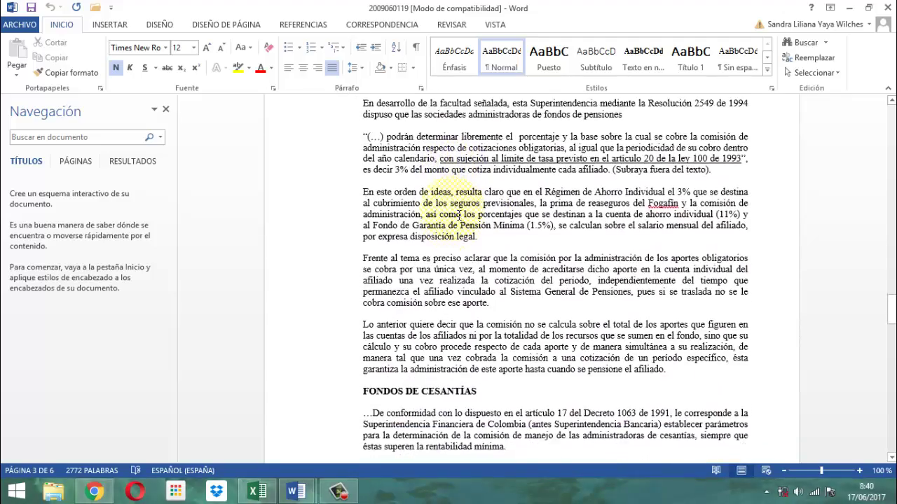
{"action": "scroll", "coordinate": [459, 215], "scroll_direction": "down", "scroll_amount": 10}
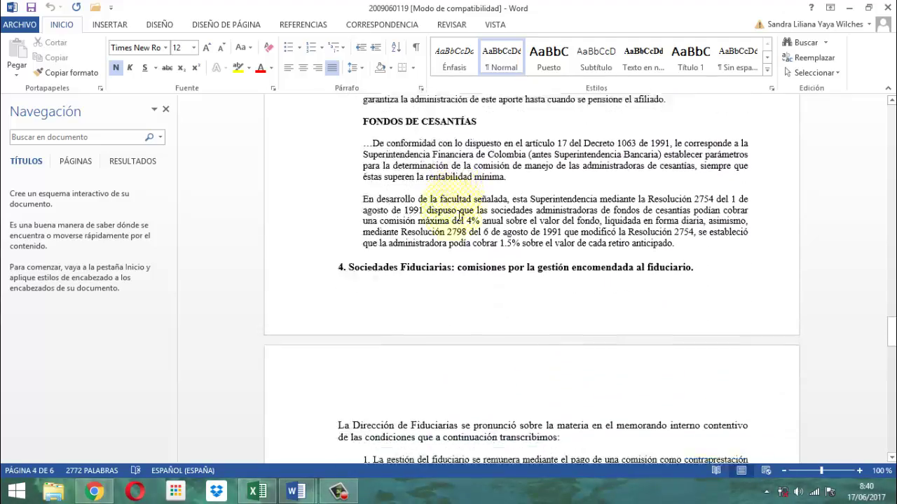
{"action": "scroll", "coordinate": [459, 215], "scroll_direction": "down", "scroll_amount": 5}
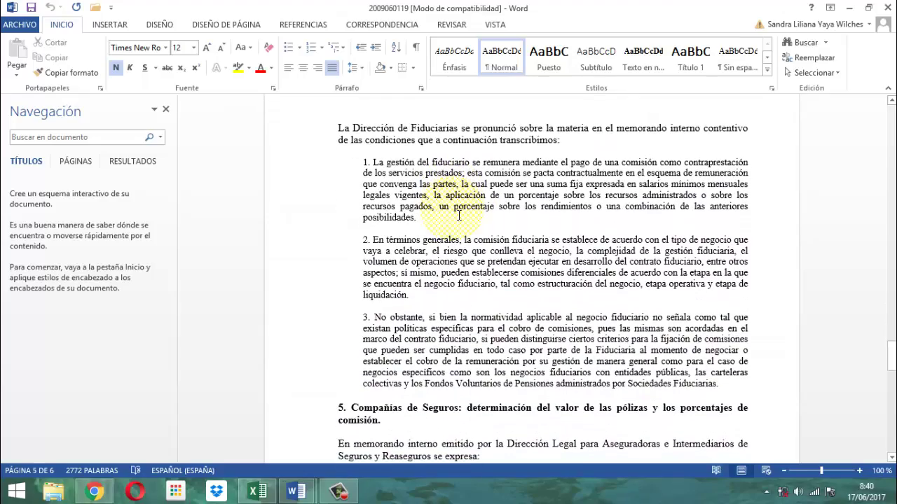
{"action": "scroll", "coordinate": [459, 215], "scroll_direction": "down", "scroll_amount": 3}
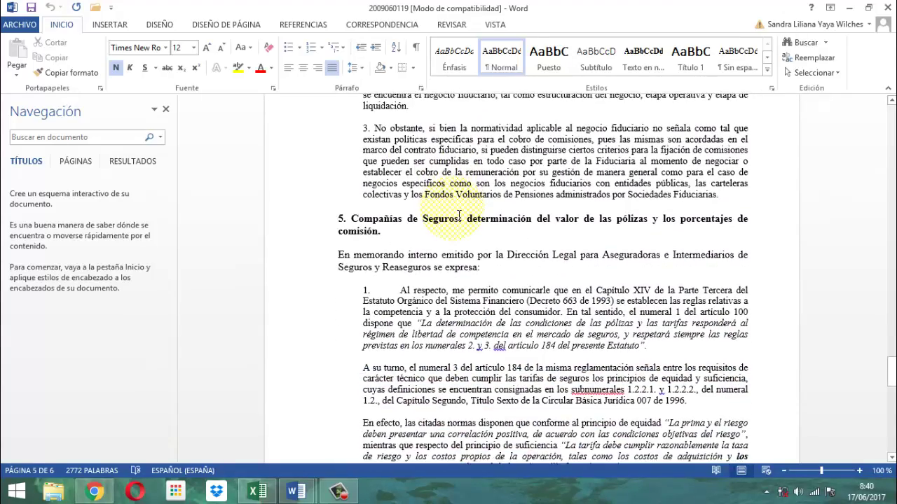
{"action": "scroll", "coordinate": [459, 216], "scroll_direction": "down", "scroll_amount": 3}
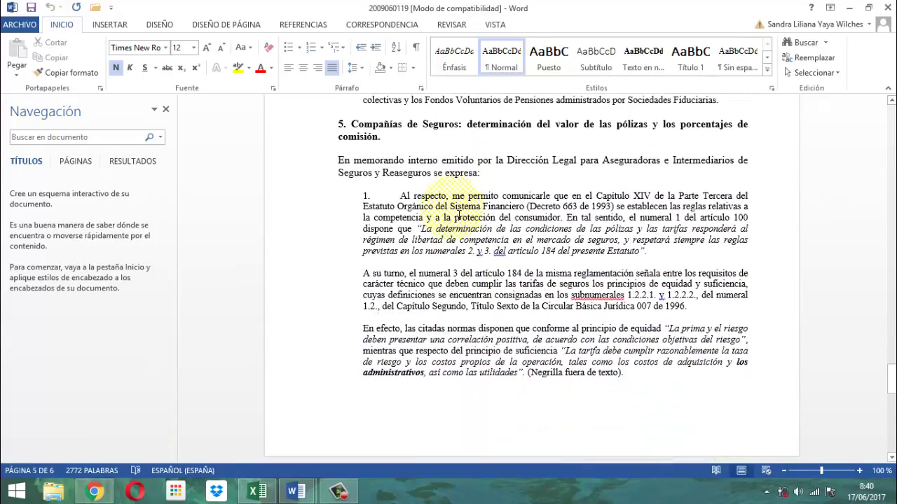
{"action": "scroll", "coordinate": [459, 215], "scroll_direction": "down", "scroll_amount": 14}
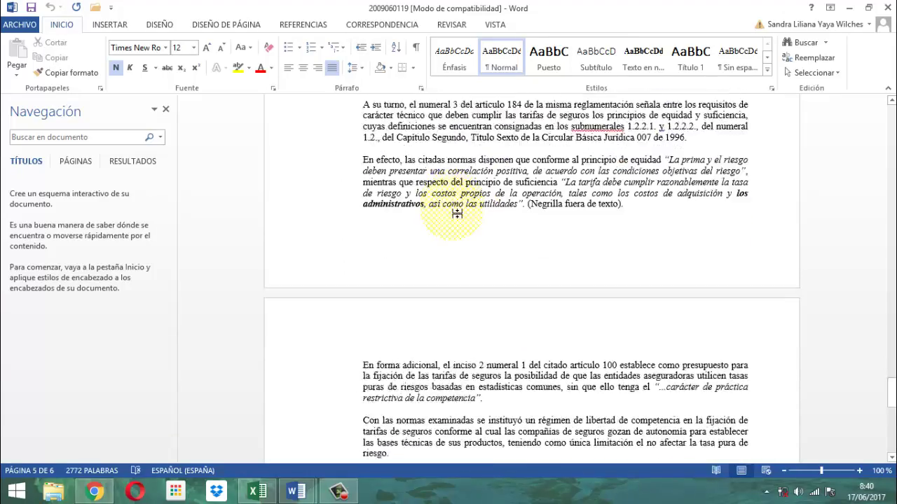
{"action": "scroll", "coordinate": [459, 215], "scroll_direction": "down", "scroll_amount": 9}
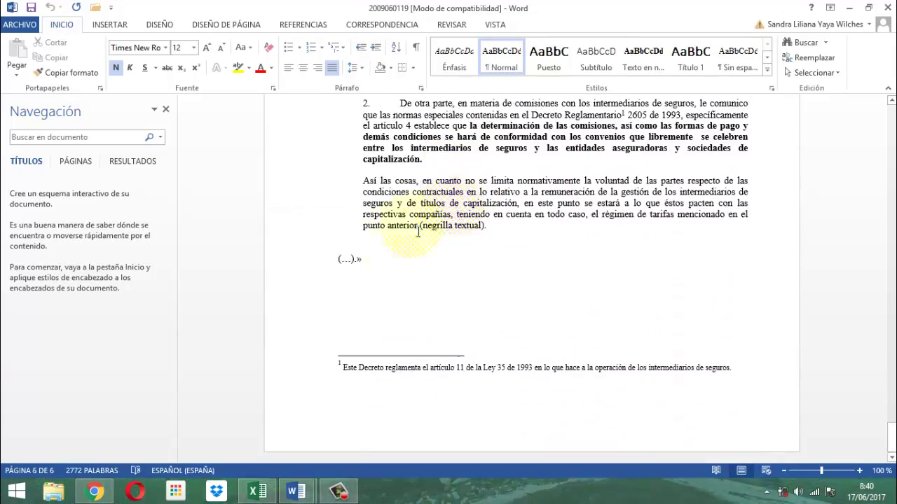
- Review the document's commission rules again from the insurance intermediaries section back to the title
{"action": "scroll", "coordinate": [615, 243], "scroll_direction": "up", "scroll_amount": 3}
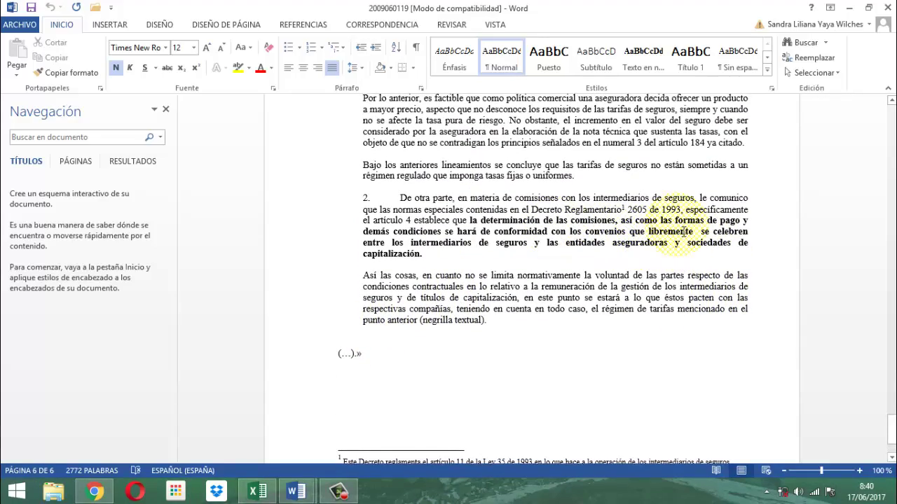
{"action": "scroll", "coordinate": [683, 231], "scroll_direction": "up", "scroll_amount": 20}
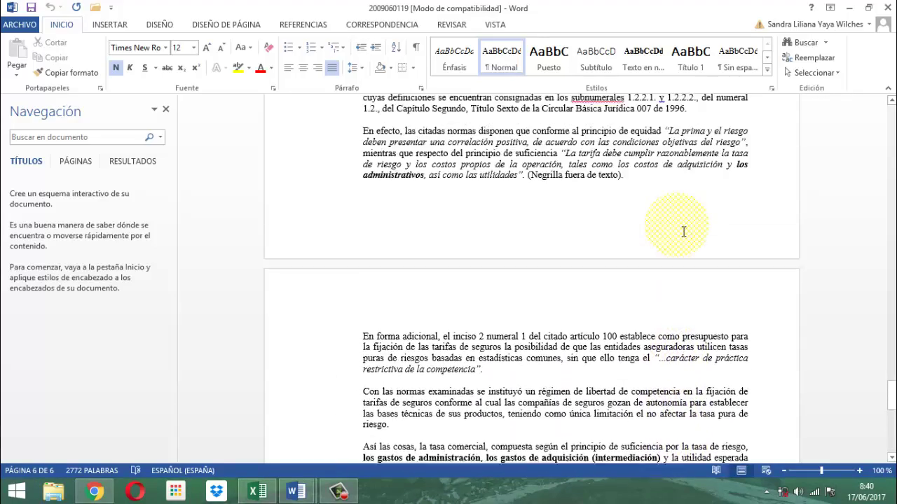
{"action": "scroll", "coordinate": [683, 231], "scroll_direction": "up", "scroll_amount": 15}
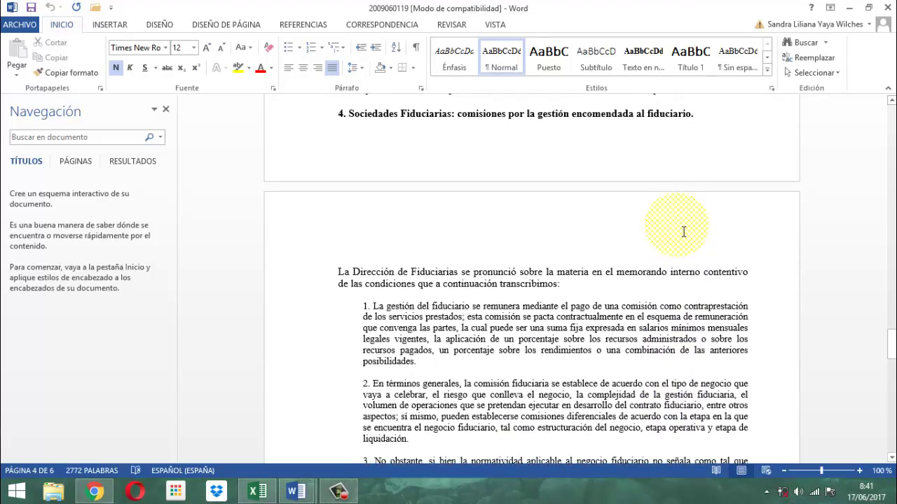
{"action": "scroll", "coordinate": [683, 232], "scroll_direction": "up", "scroll_amount": 1}
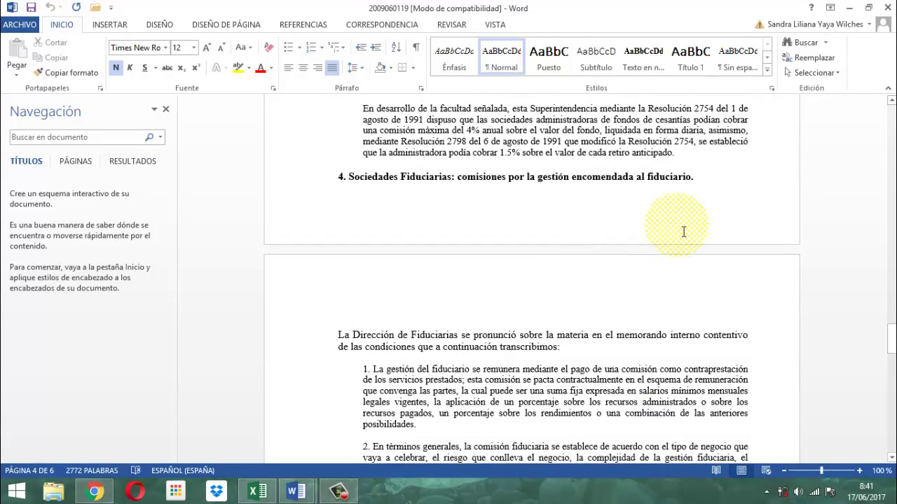
{"action": "scroll", "coordinate": [683, 232], "scroll_direction": "up", "scroll_amount": 20}
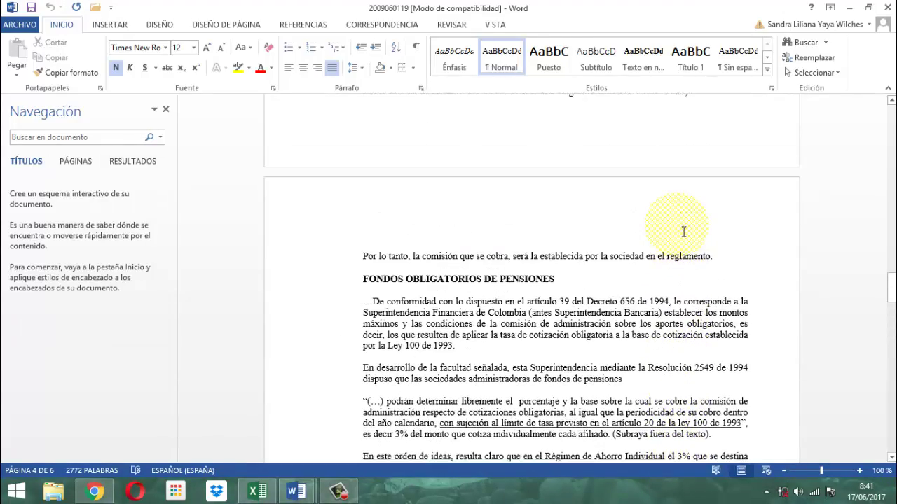
{"action": "scroll", "coordinate": [683, 232], "scroll_direction": "up", "scroll_amount": 20}
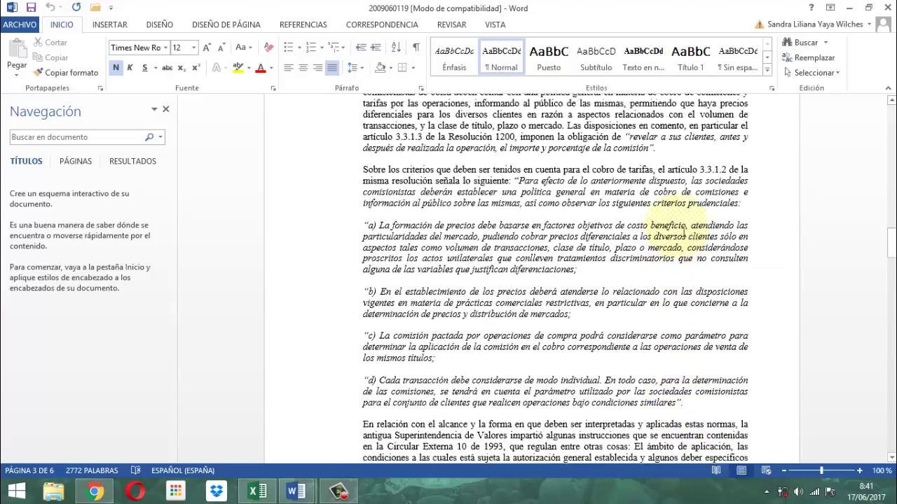
{"action": "scroll", "coordinate": [683, 232], "scroll_direction": "up", "scroll_amount": 18}
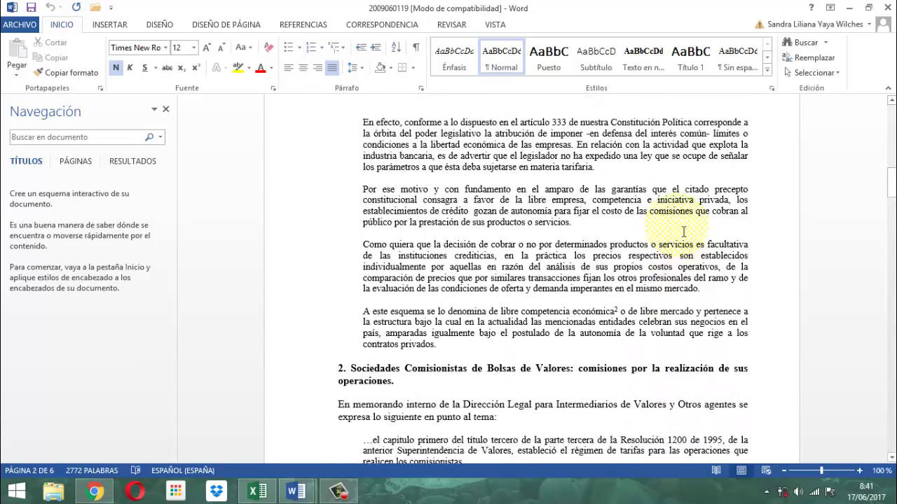
{"action": "scroll", "coordinate": [683, 231], "scroll_direction": "up", "scroll_amount": 12}
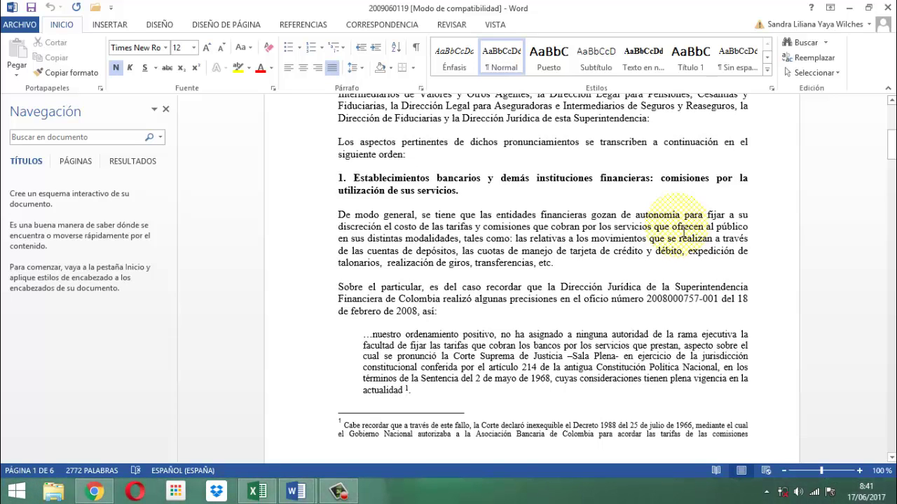
{"action": "scroll", "coordinate": [683, 232], "scroll_direction": "up", "scroll_amount": 9}
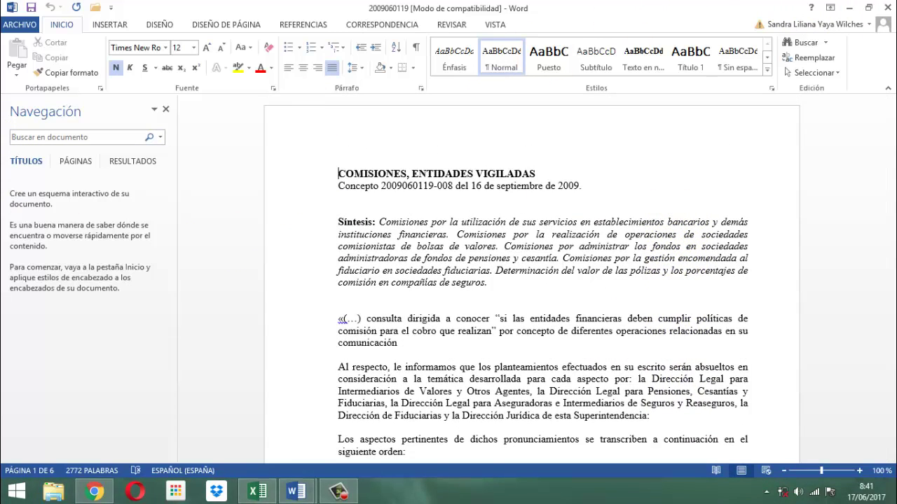
{"action": "left_click", "coordinate": [888, 8]}
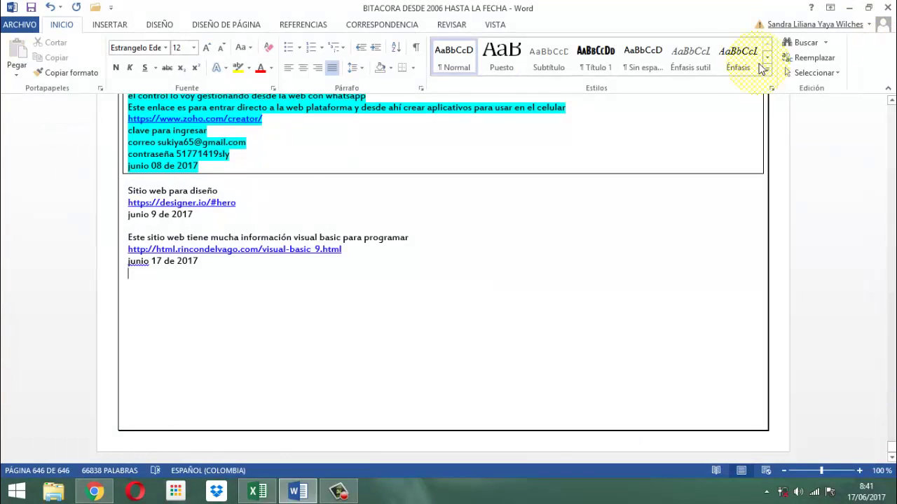
{"action": "left_click", "coordinate": [93, 493]}
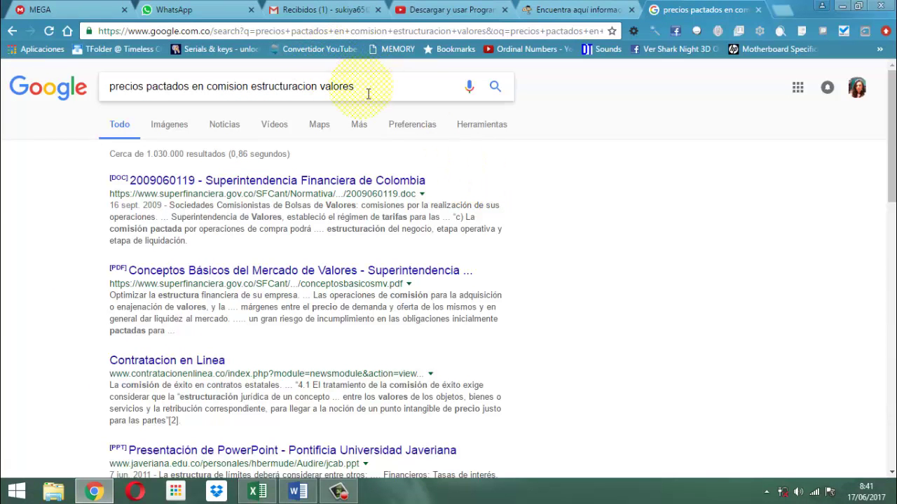
- Search Google for "valor a cobrar en comision de estructuracion de valores"
{"action": "left_click_drag", "start_coordinate": [354, 87], "coordinate": [117, 96]}
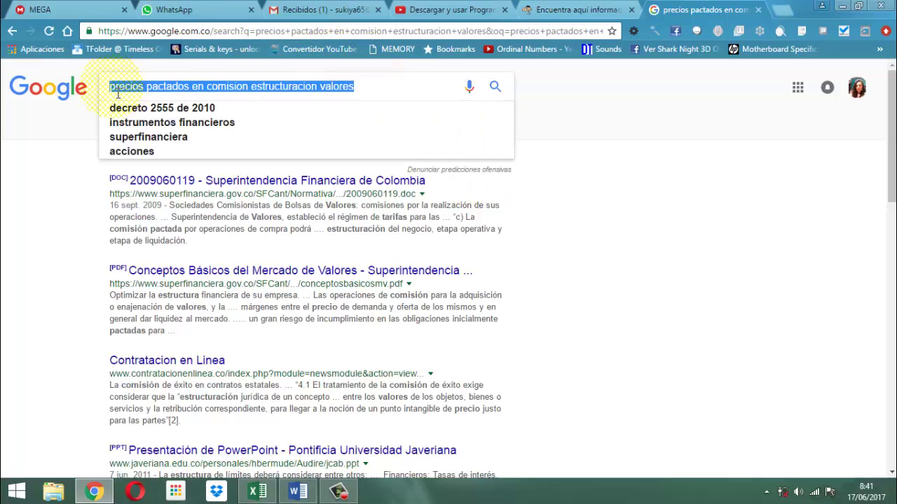
{"action": "type", "text": "valor "}
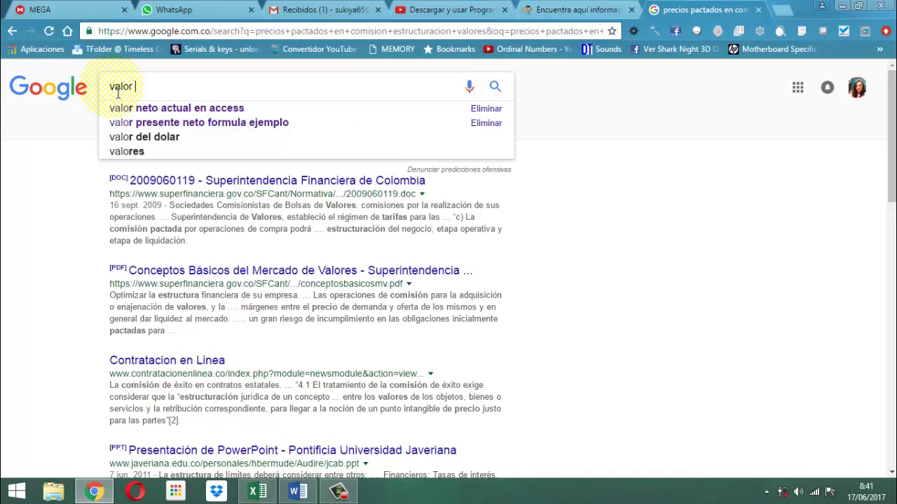
{"action": "type", "text": "a cobrar "}
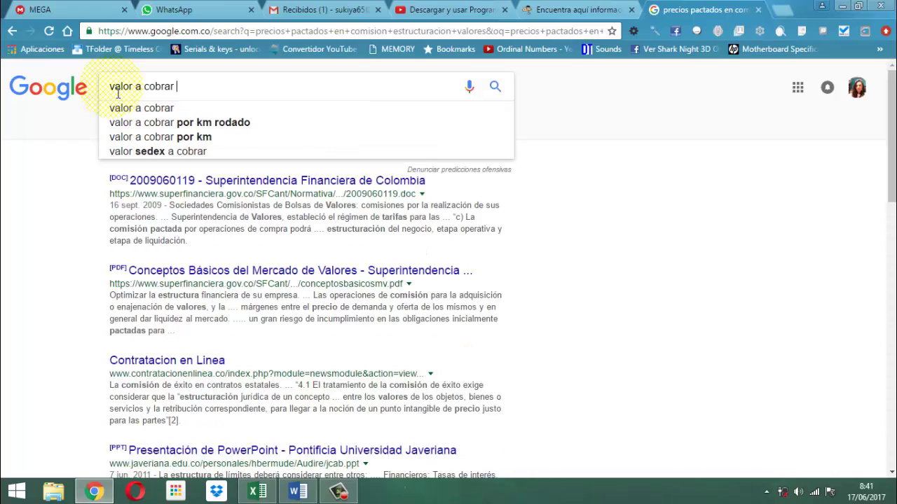
{"action": "type", "text": "en comision d"}
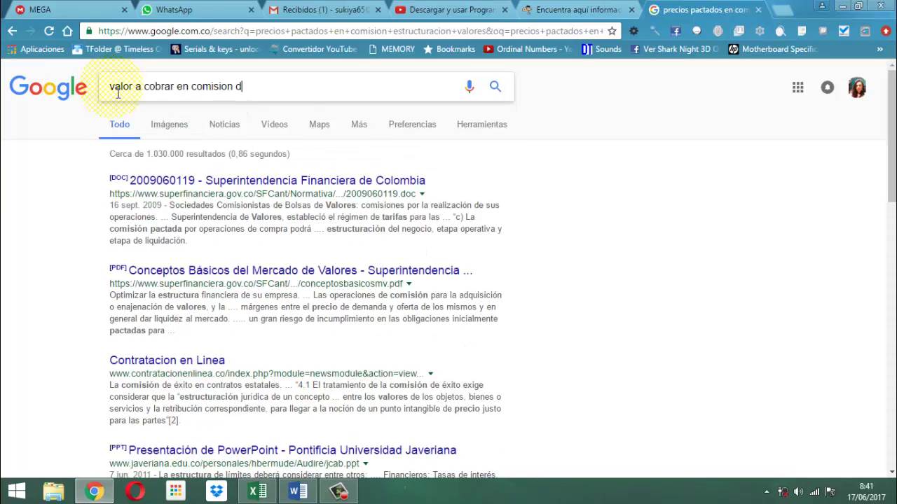
{"action": "type", "text": "e estruc"}
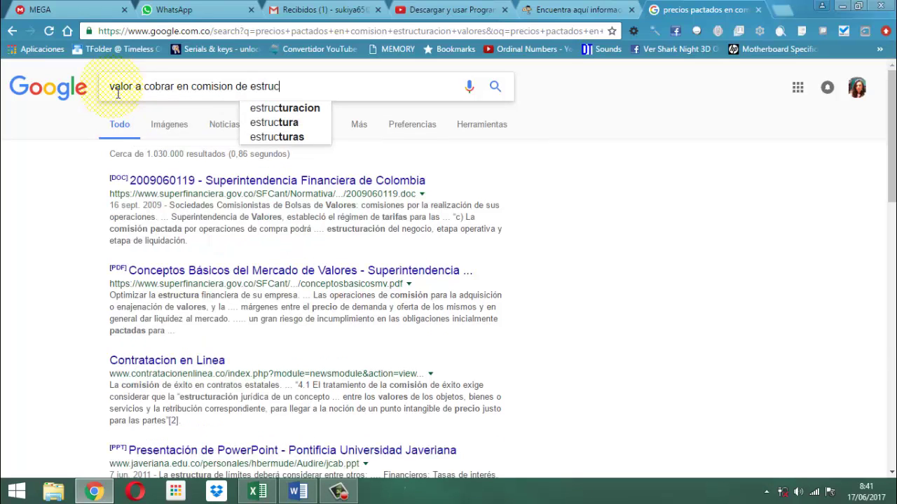
{"action": "type", "text": "turacion"}
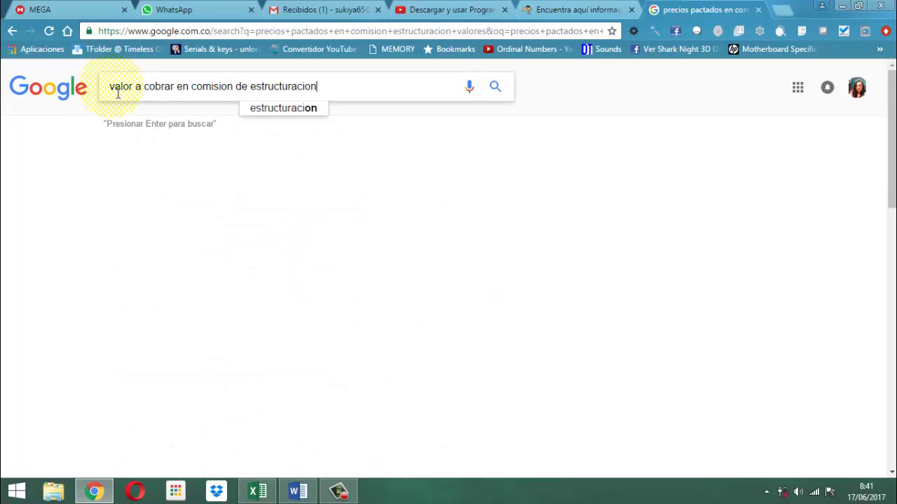
{"action": "type", "text": " de valores"}
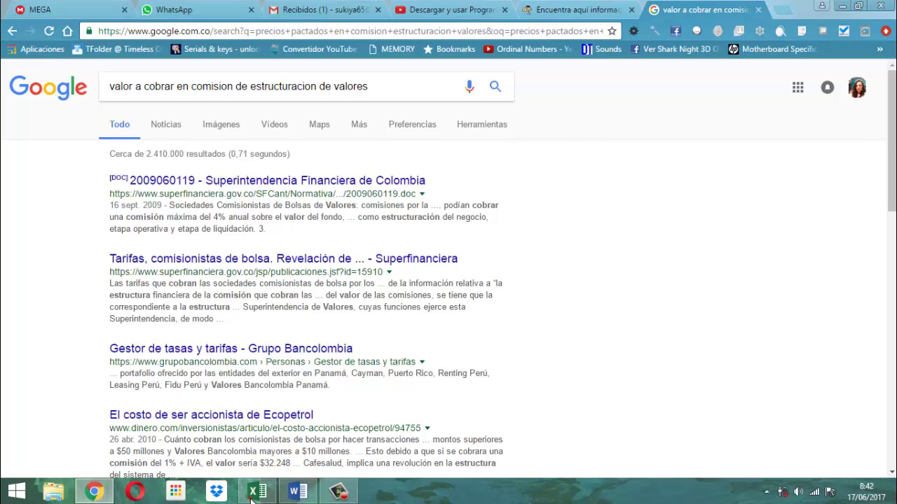
{"action": "left_click", "coordinate": [657, 290]}
{"action": "left_click", "coordinate": [554, 10]}
{"action": "left_click", "coordinate": [441, 10]}
{"action": "left_click", "coordinate": [348, 14]}
{"action": "left_click", "coordinate": [175, 10]}
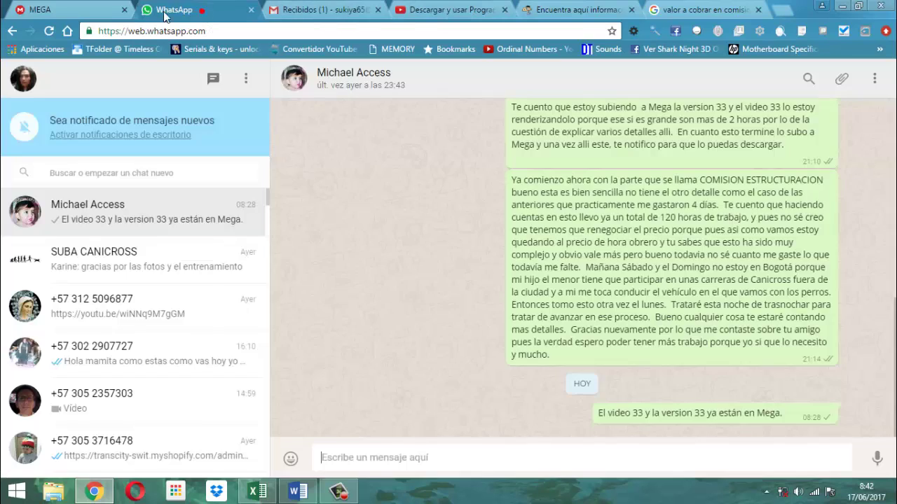
{"action": "left_click", "coordinate": [70, 10]}
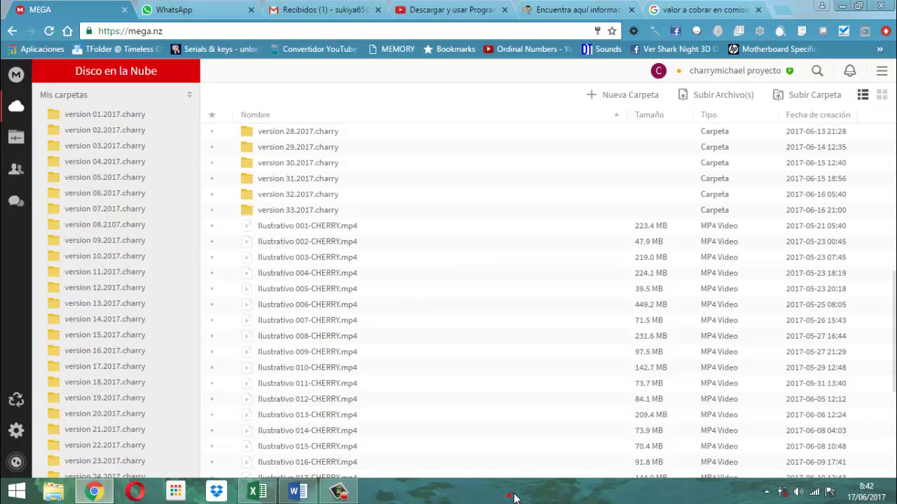
- Minimise Chrome and switch to the FICHA COSTEO workbook in Excel
{"action": "left_click", "coordinate": [841, 7]}
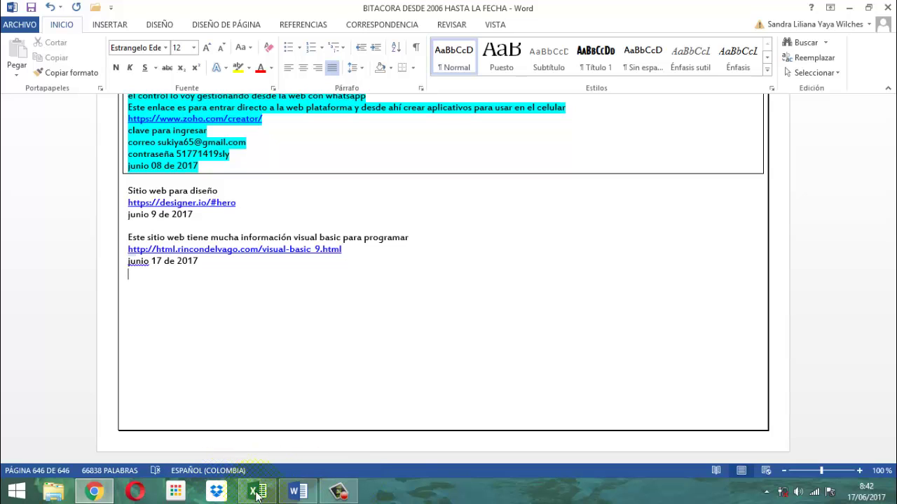
{"action": "left_click", "coordinate": [415, 494]}
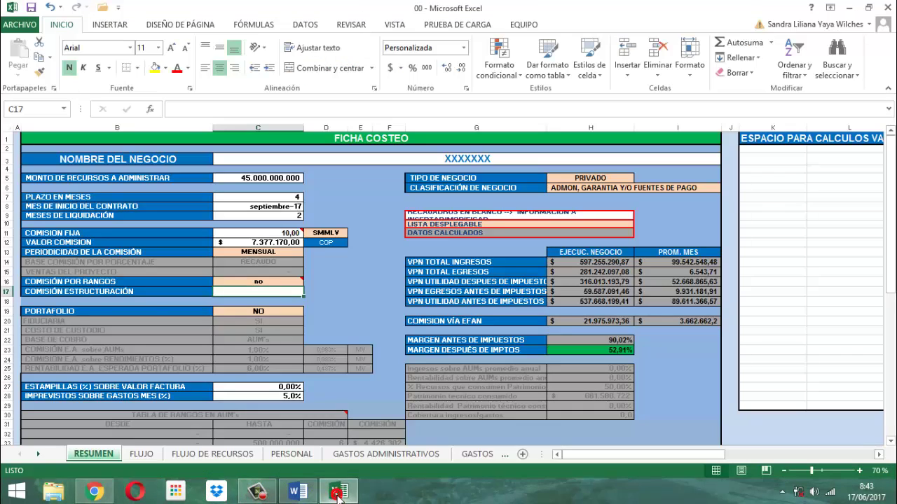
{"action": "left_click", "coordinate": [339, 492]}
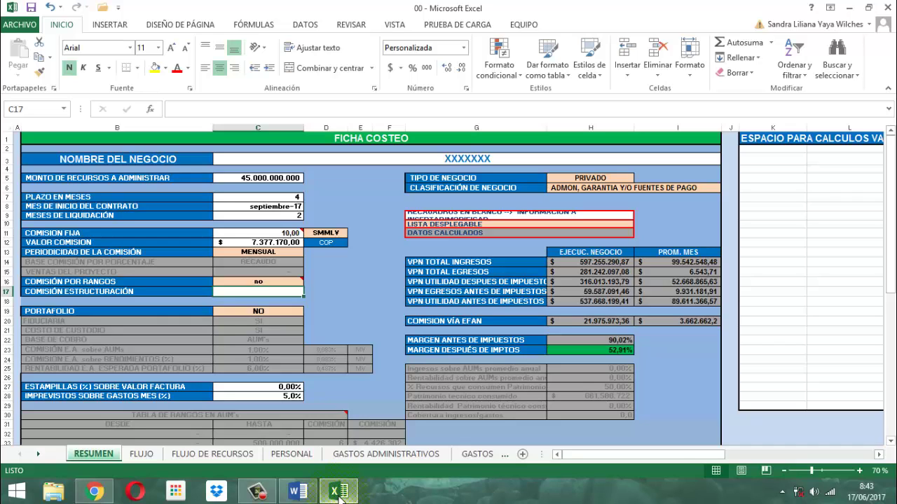
{"action": "left_click", "coordinate": [770, 178]}
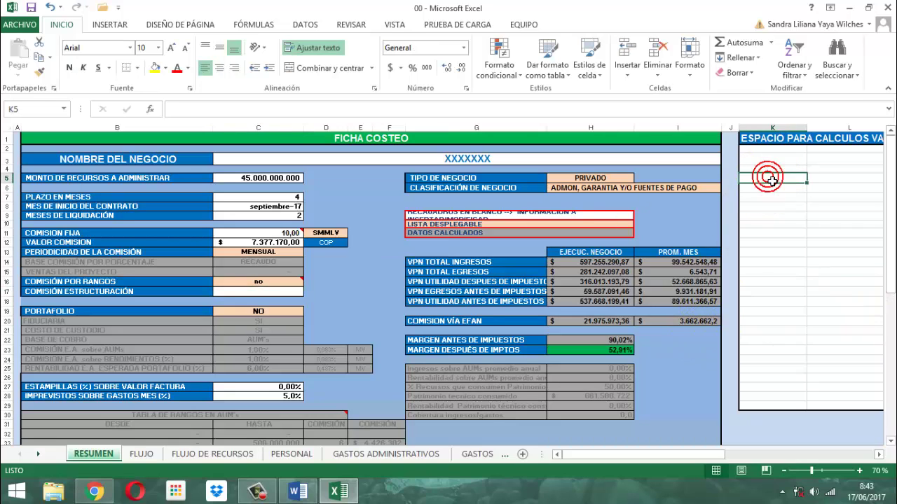
{"action": "type", "text": "45"}
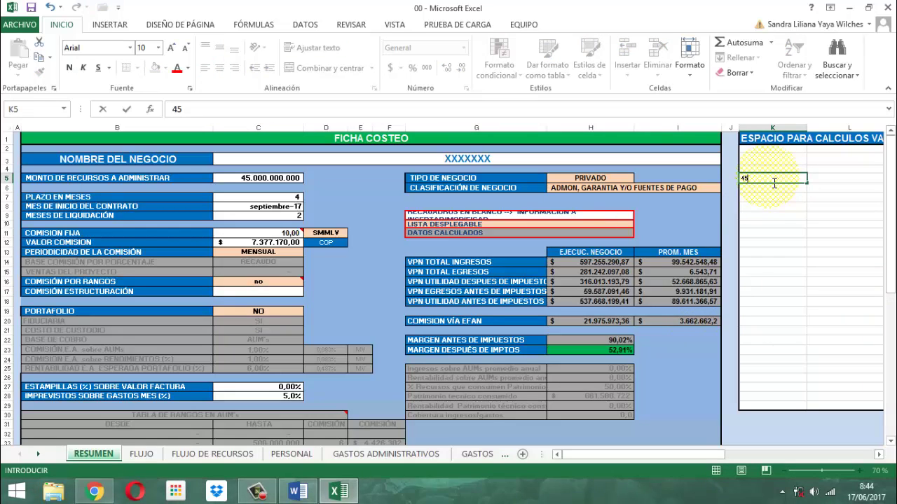
{"action": "type", "text": "000000000"}
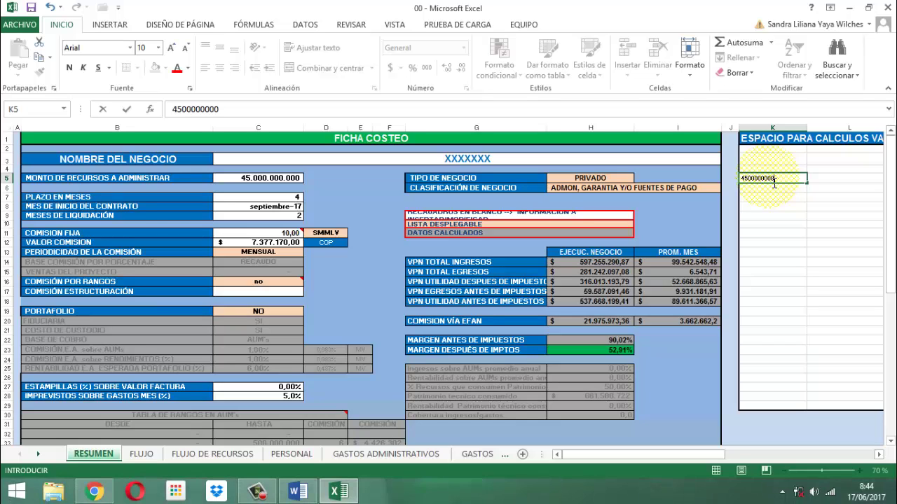
{"action": "key", "text": "Return"}
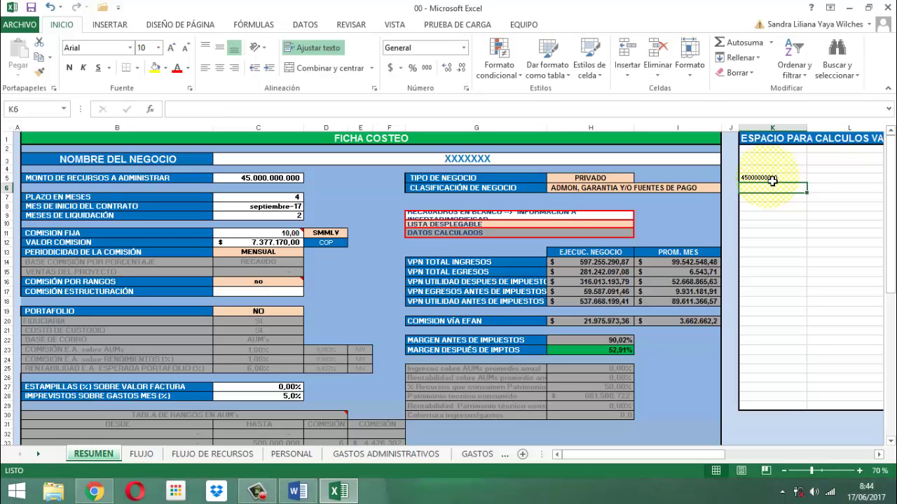
{"action": "type", "text": "4%"}
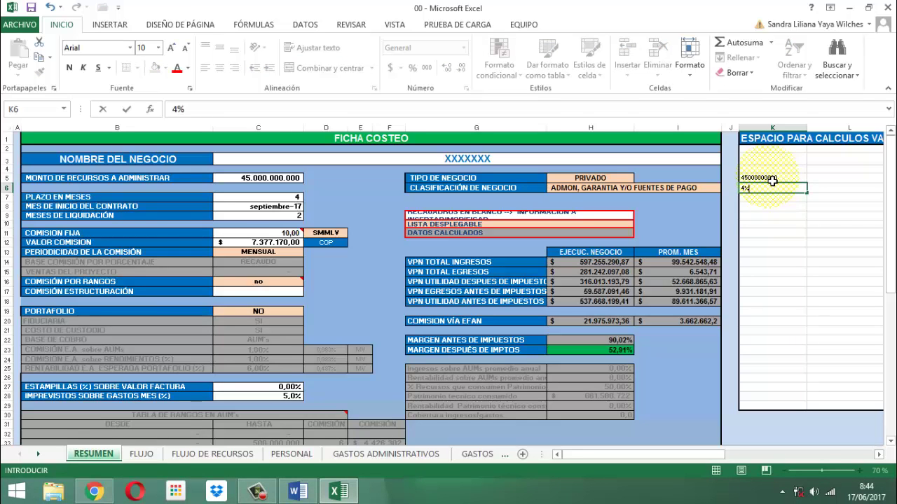
{"action": "key", "text": "Return"}
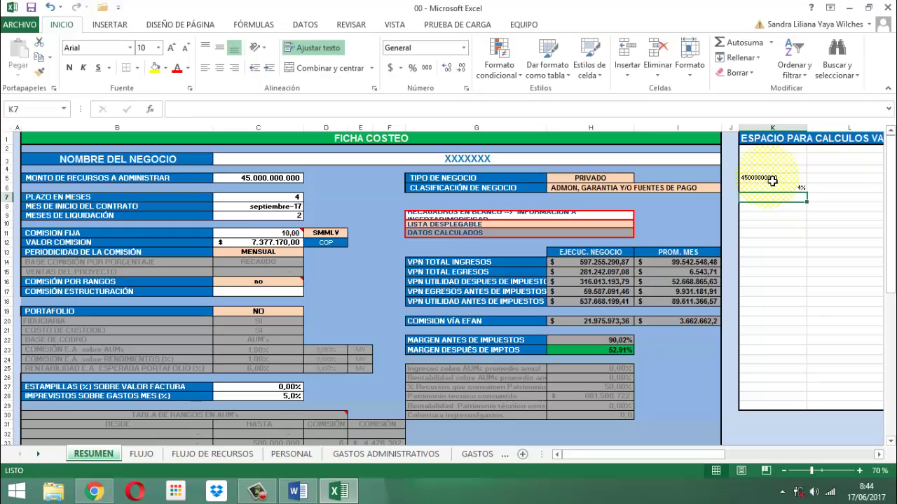
- Multiply the amount by the percentage in K7 with =K5*K6 and format the cell as currency
{"action": "type", "text": "="}
{"action": "left_click", "coordinate": [772, 180]}
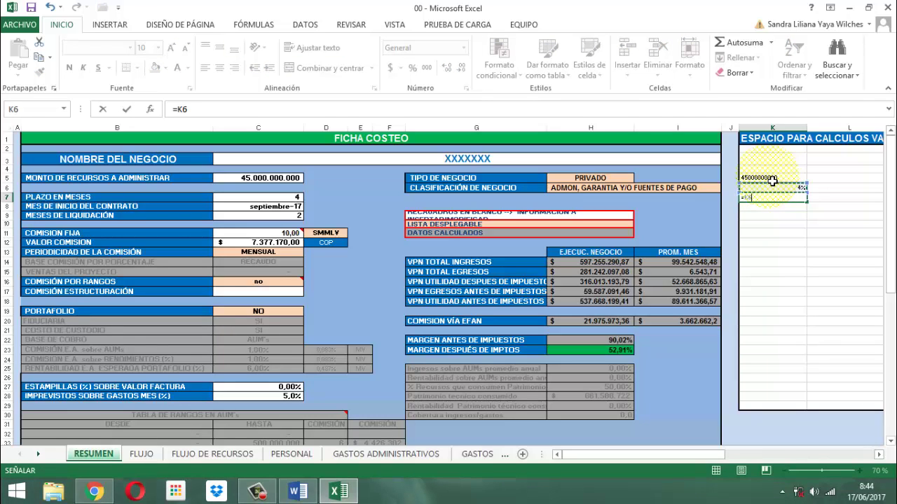
{"action": "type", "text": "*"}
{"action": "key", "text": "Up"}
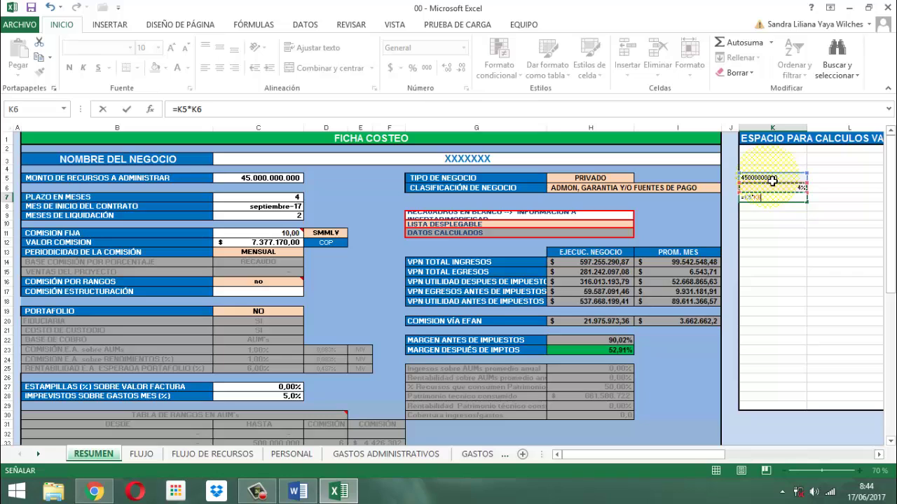
{"action": "key", "text": "Return"}
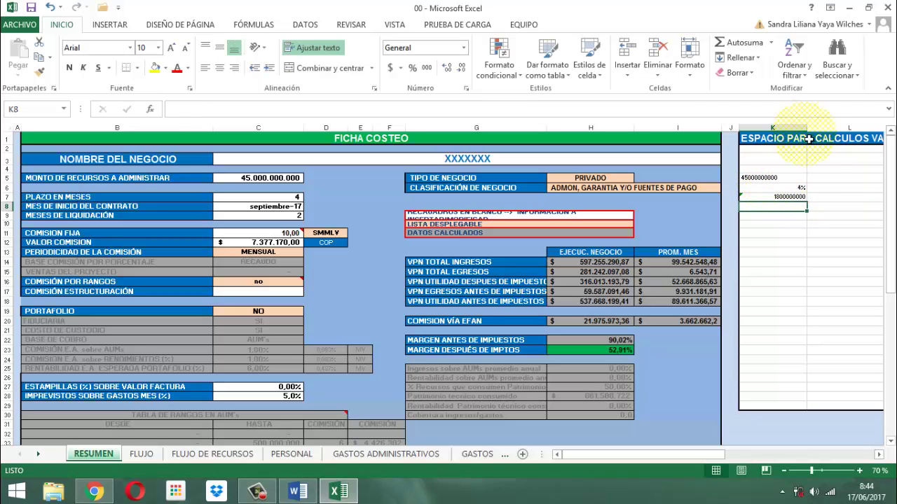
{"action": "left_click", "coordinate": [775, 198]}
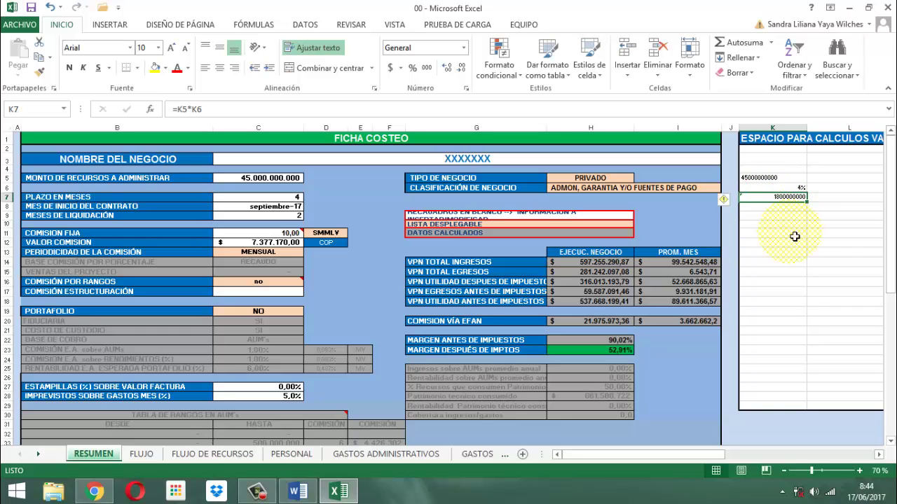
{"action": "left_click", "coordinate": [392, 70]}
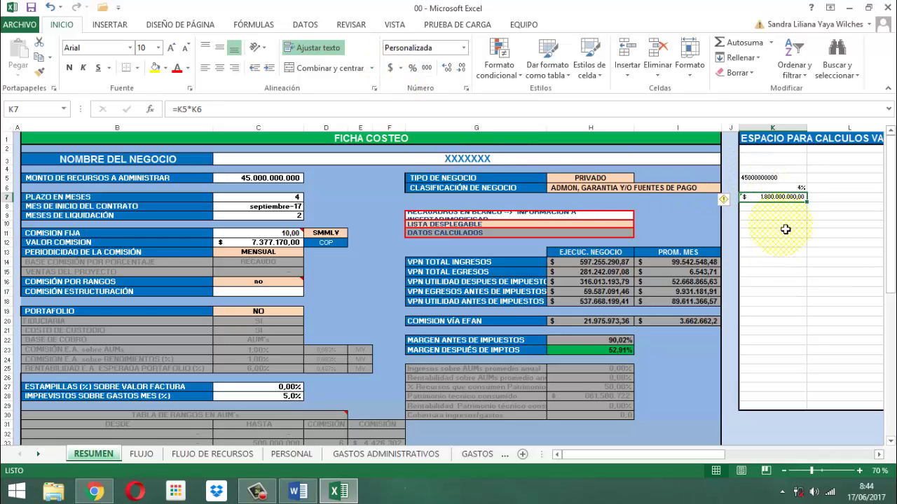
- Enter 12 in K8 and divide the annual commission by it in K9 with =K7/K8
{"action": "left_click", "coordinate": [823, 471]}
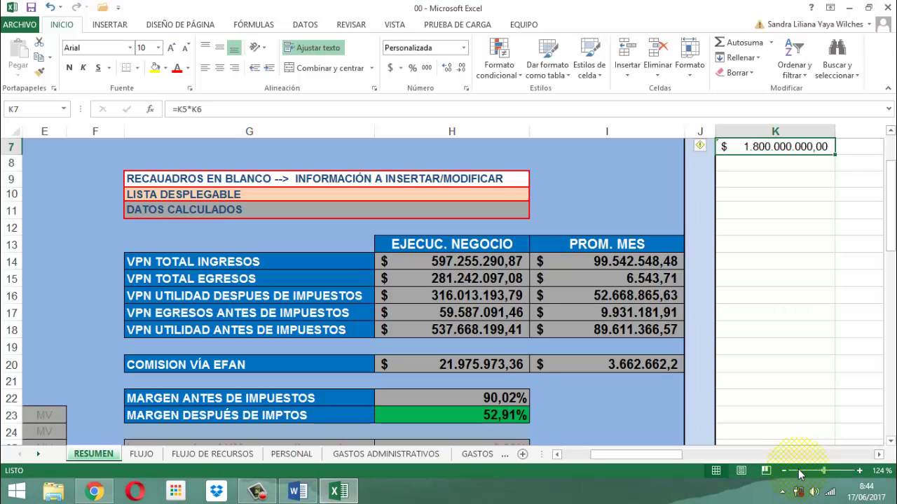
{"action": "key", "text": "Down"}
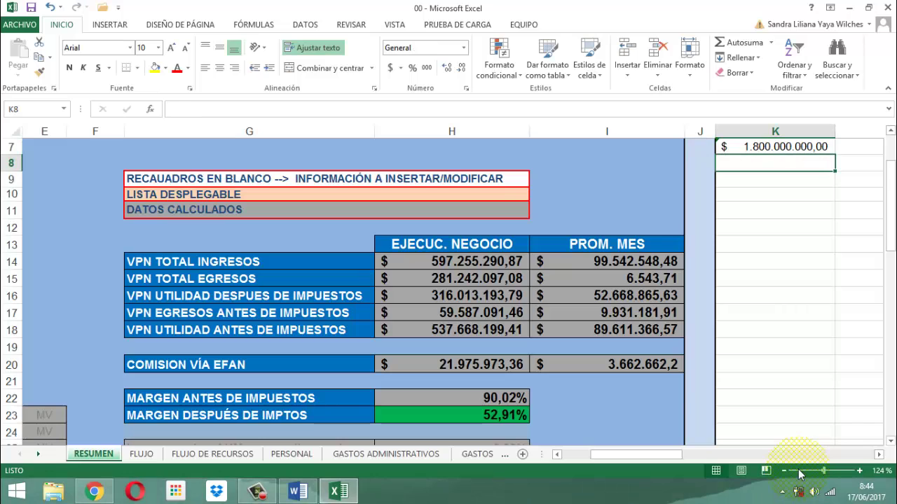
{"action": "type", "text": "12"}
{"action": "key", "text": "Return"}
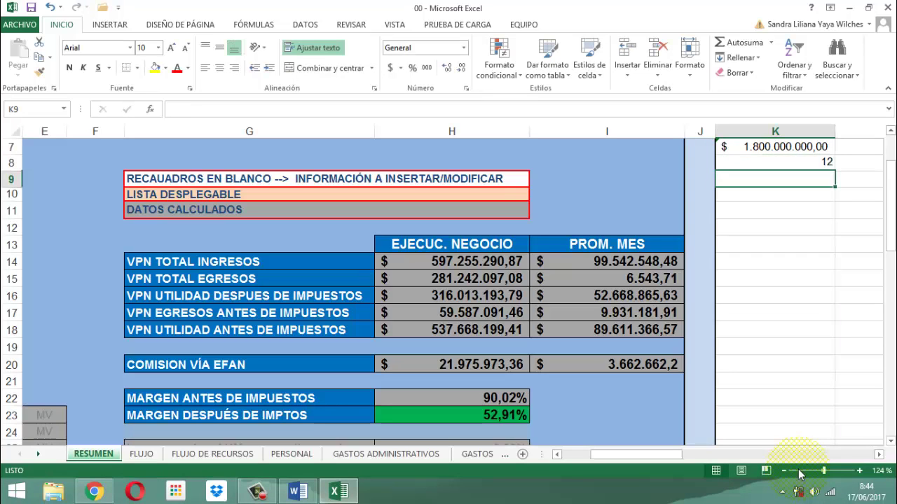
{"action": "type", "text": "="}
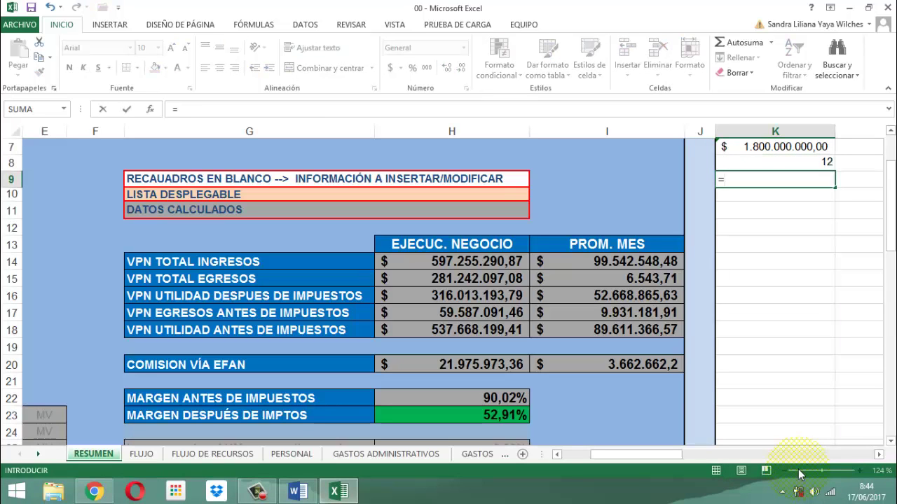
{"action": "key", "text": "Up"}
{"action": "key", "text": "Up"}
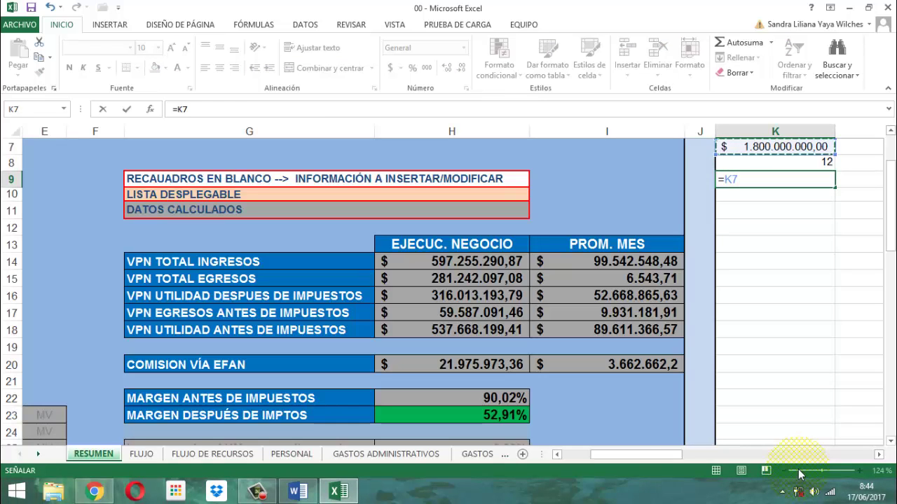
{"action": "type", "text": "/"}
{"action": "key", "text": "Up"}
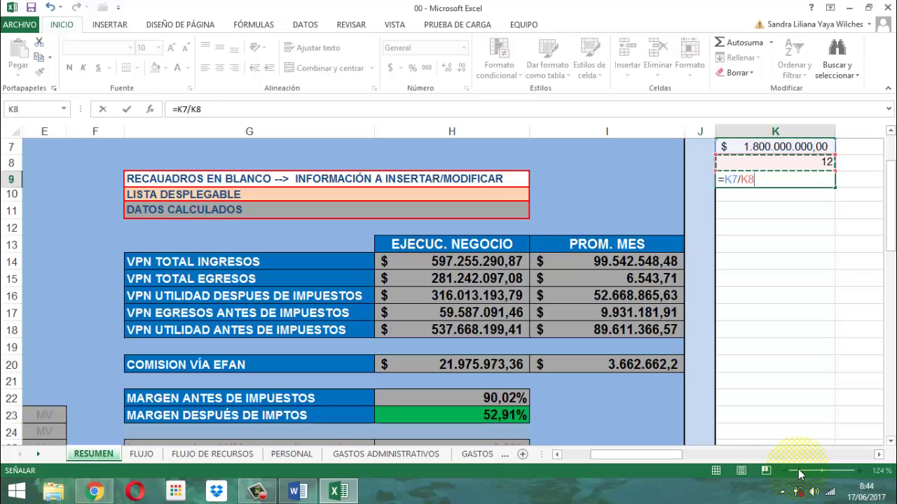
{"action": "key", "text": "Return"}
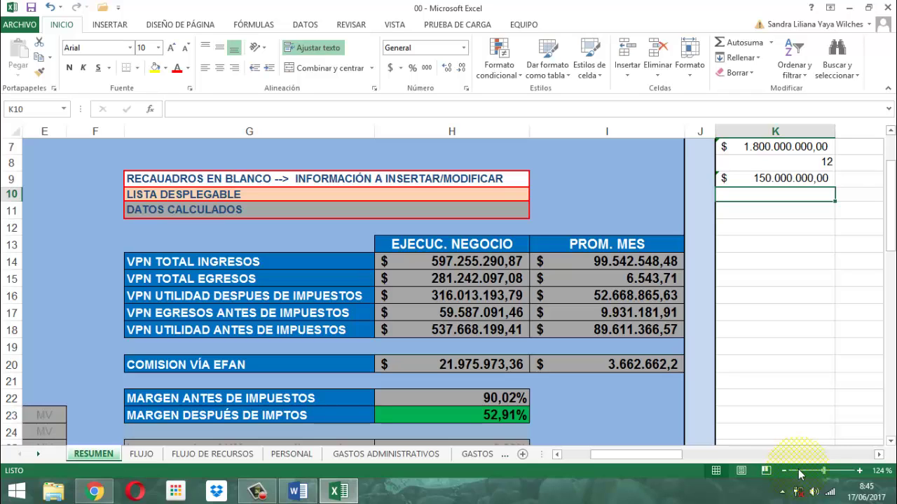
- Clear the trial commission calculation from cells K7 to K9
{"action": "key", "text": "Up"}
{"action": "key", "text": "Up"}
{"action": "key", "text": "Up"}
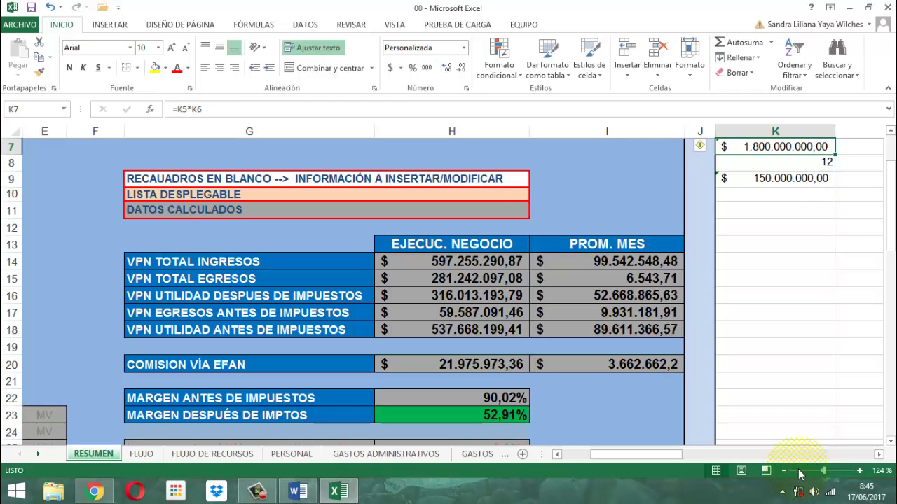
{"action": "key", "text": "Delete"}
{"action": "key", "text": "Down"}
{"action": "key", "text": "Delete"}
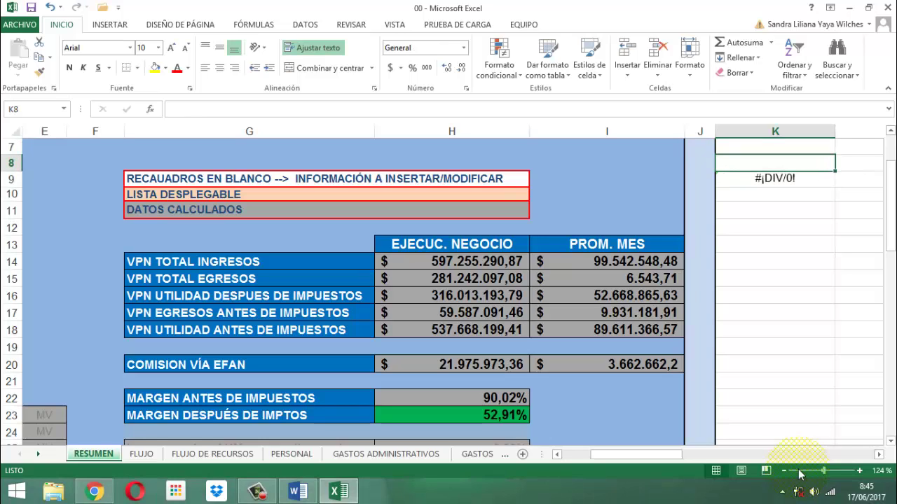
{"action": "key", "text": "Down"}
{"action": "key", "text": "Delete"}
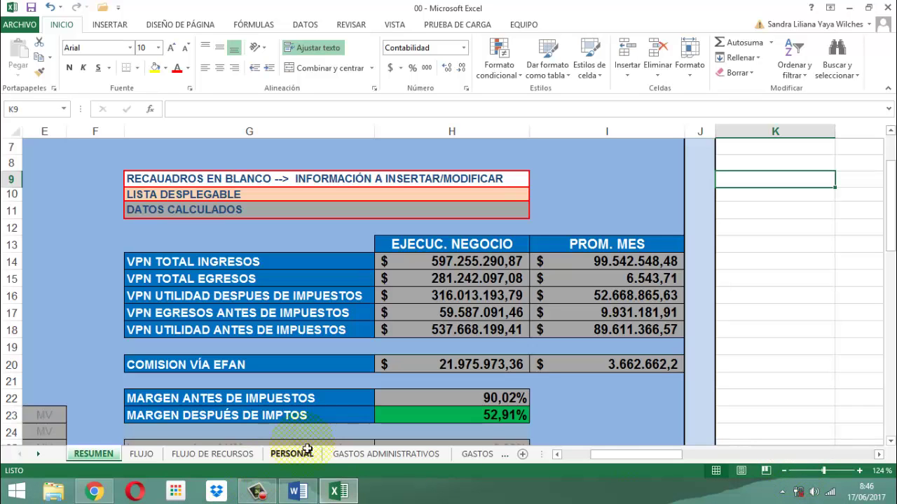
- Examine the COMISION FIJA formula for sep-2017 in cell D9 of the FLUJO sheet, leaving it unchanged
{"action": "left_click", "coordinate": [154, 456]}
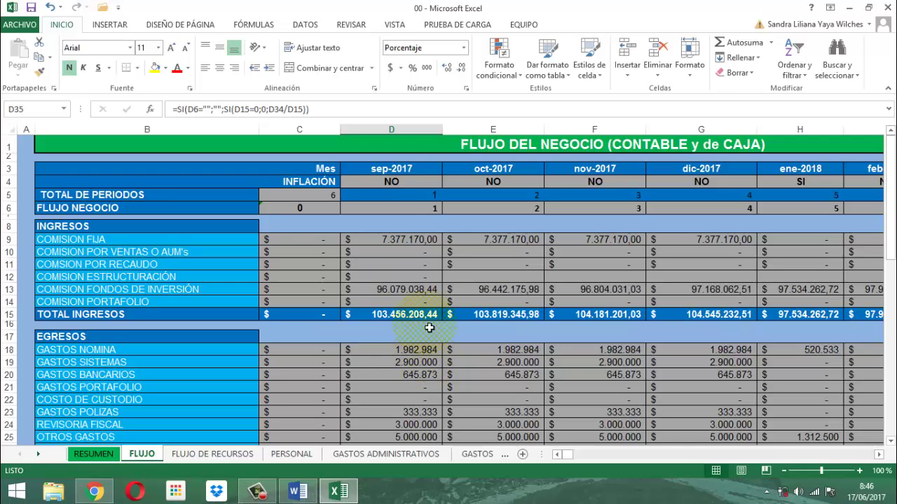
{"action": "double_click", "coordinate": [391, 241]}
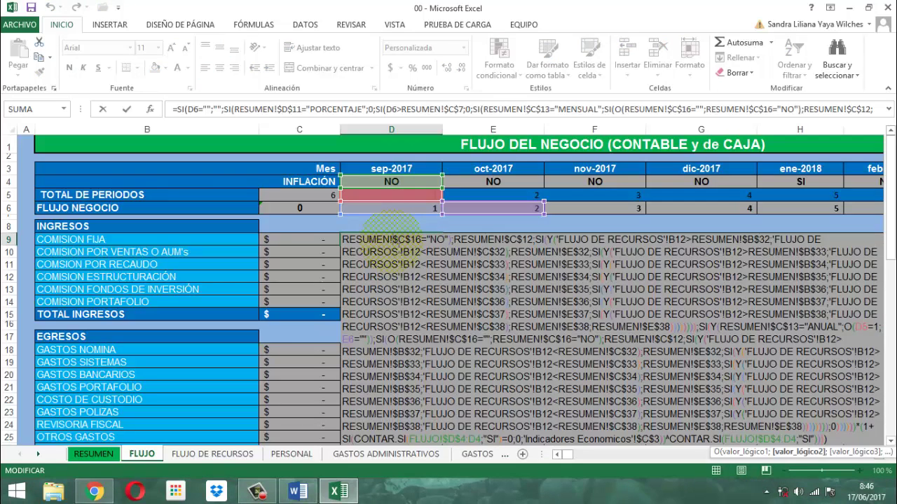
{"action": "key", "text": "Escape"}
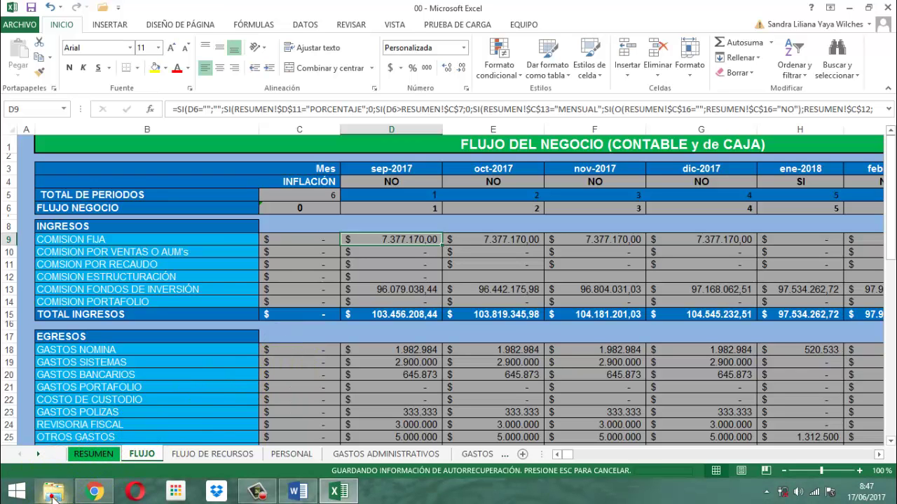
- Switch to File Explorer and open the versiones folder of the costing client, under documentos 2017 > clientes on the DATA (D:) drive
{"action": "left_click", "coordinate": [54, 495]}
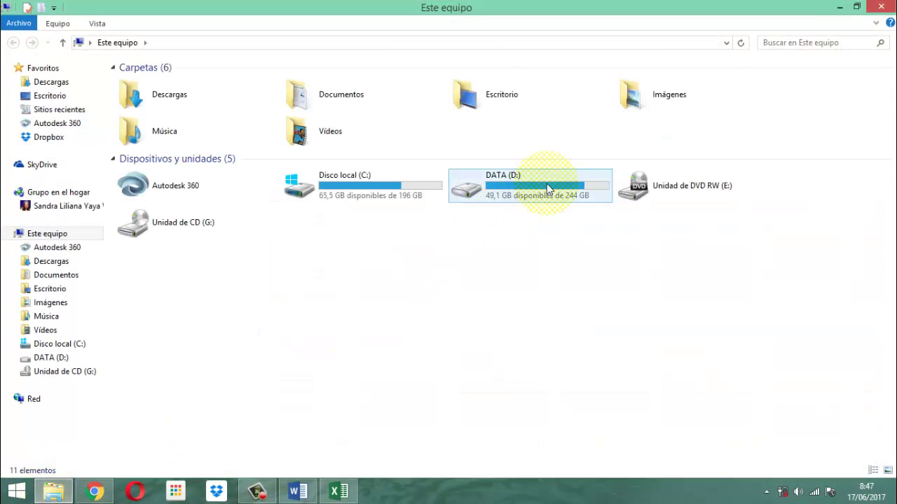
{"action": "double_click", "coordinate": [548, 188]}
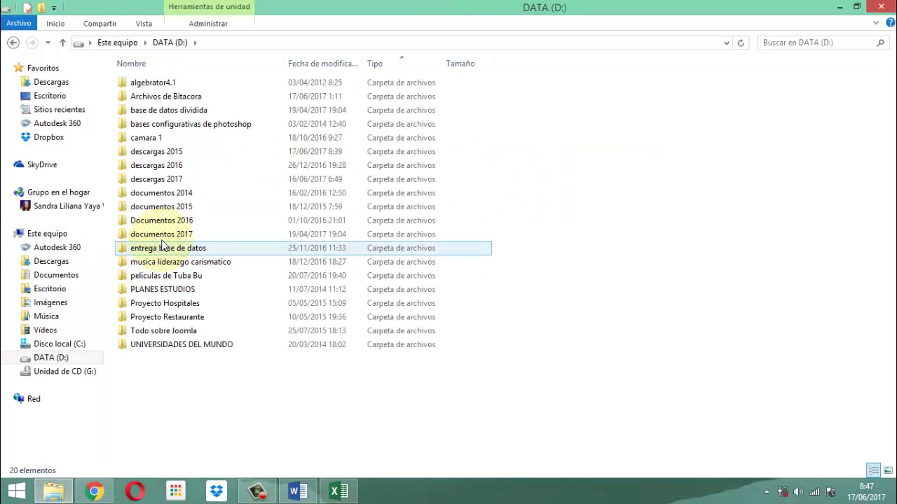
{"action": "double_click", "coordinate": [161, 234]}
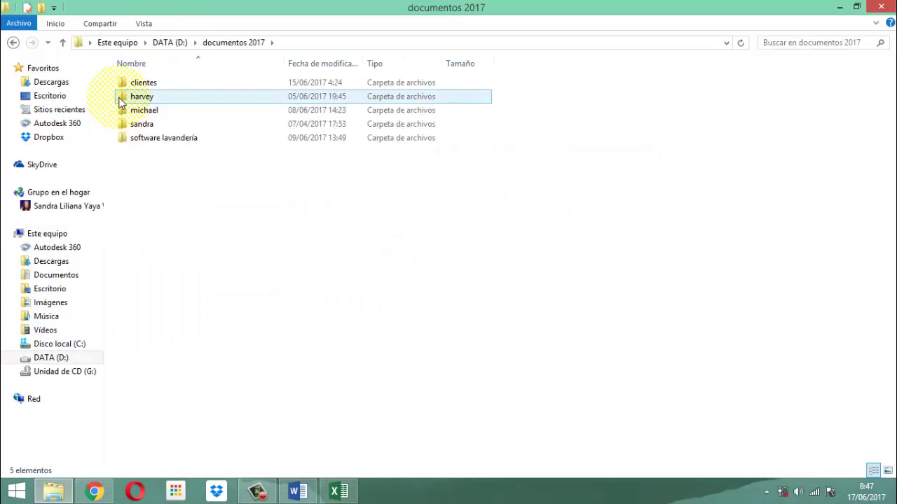
{"action": "double_click", "coordinate": [146, 84]}
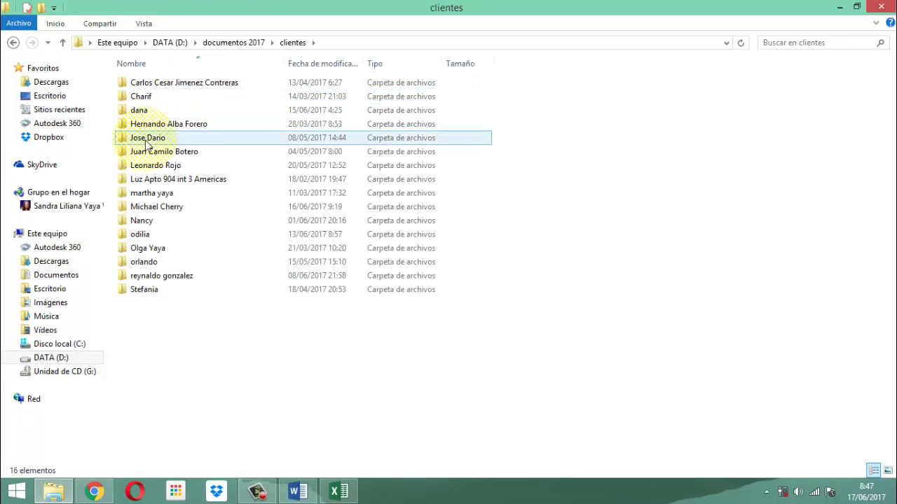
{"action": "double_click", "coordinate": [145, 206]}
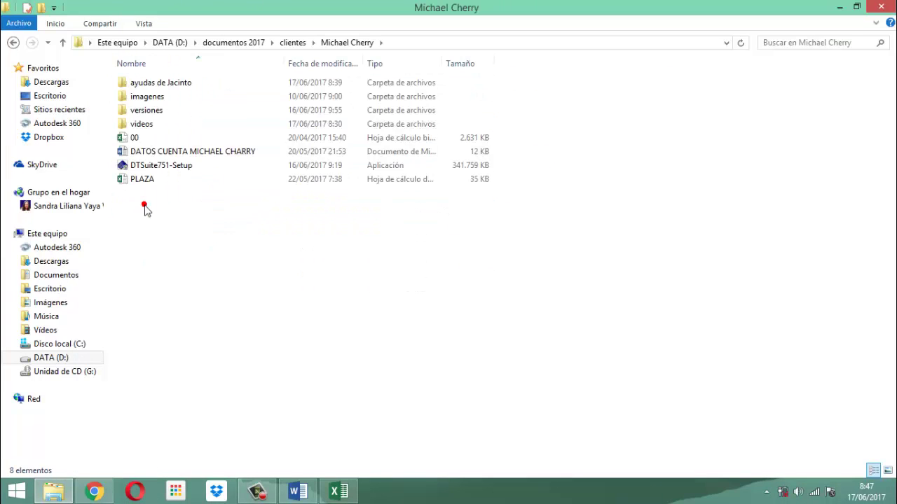
{"action": "double_click", "coordinate": [137, 112]}
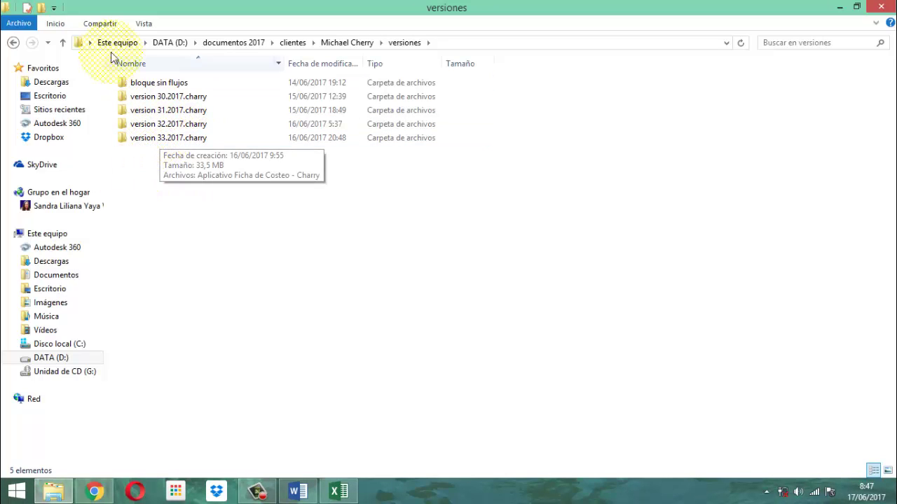
- Create a new folder in versiones for version 34.2017, ending its name with the same client suffix as the existing version folders
{"action": "left_click", "coordinate": [41, 8]}
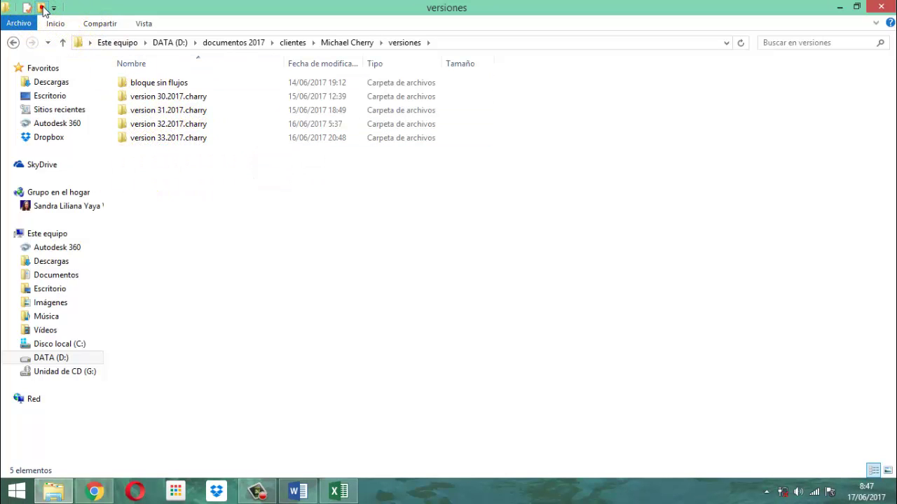
{"action": "type", "text": "vers"}
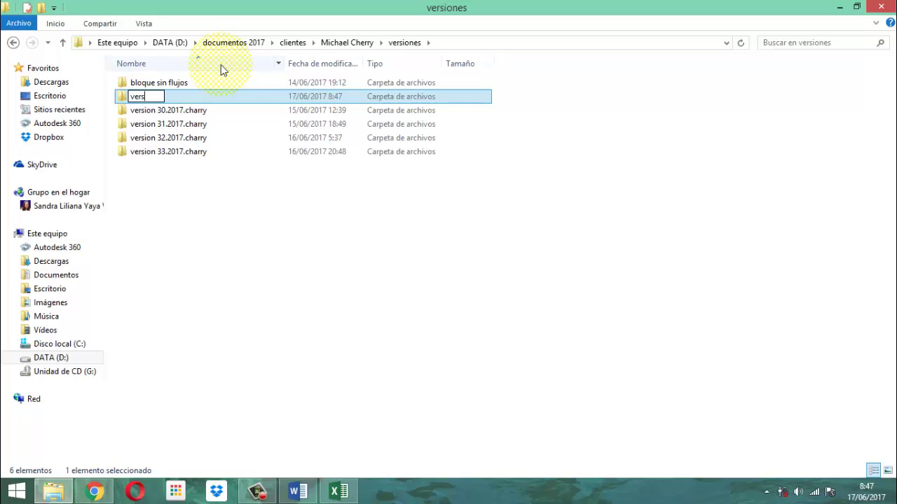
{"action": "type", "text": "ion 34.2017.charry"}
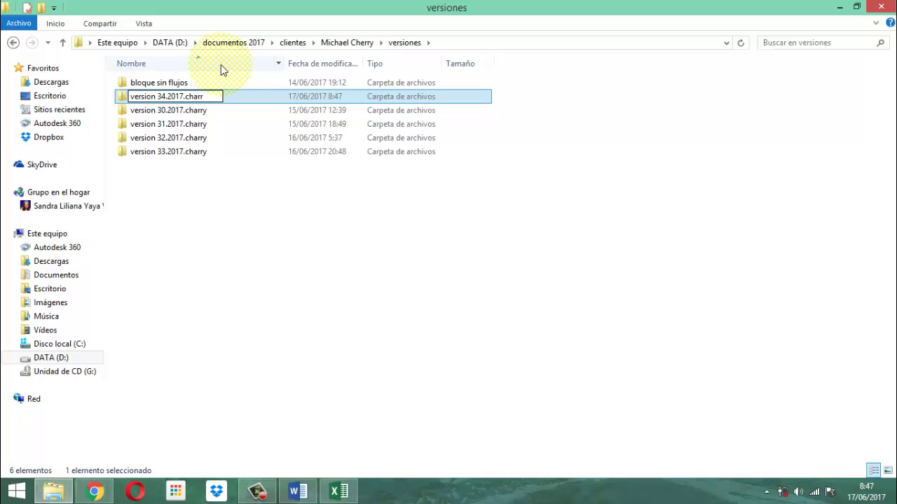
{"action": "left_click", "coordinate": [188, 203]}
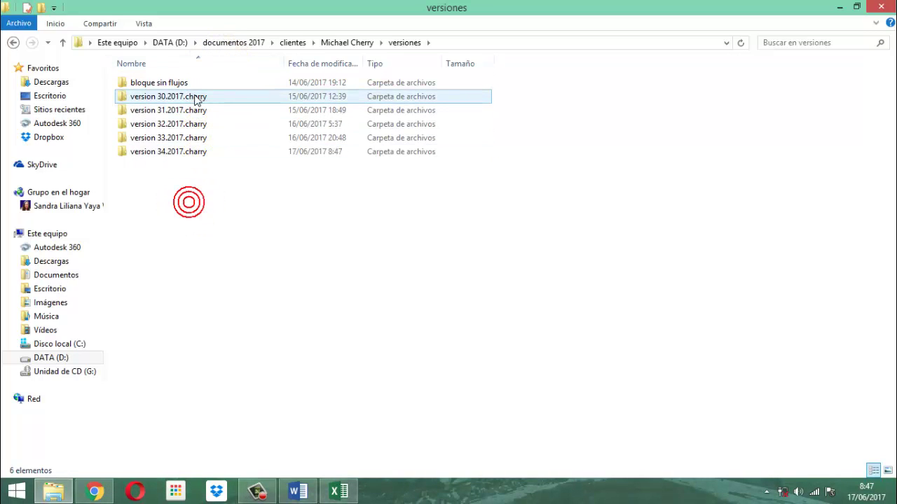
- Copy the Aplicativo Ficha de Costeo Access database from the version 33.2017 folder into the version 34.2017 folder
{"action": "double_click", "coordinate": [188, 137]}
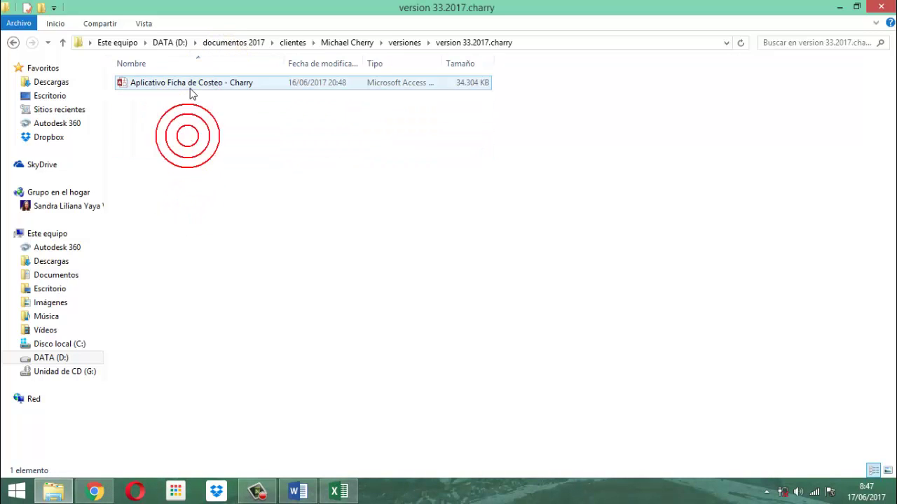
{"action": "right_click", "coordinate": [193, 84]}
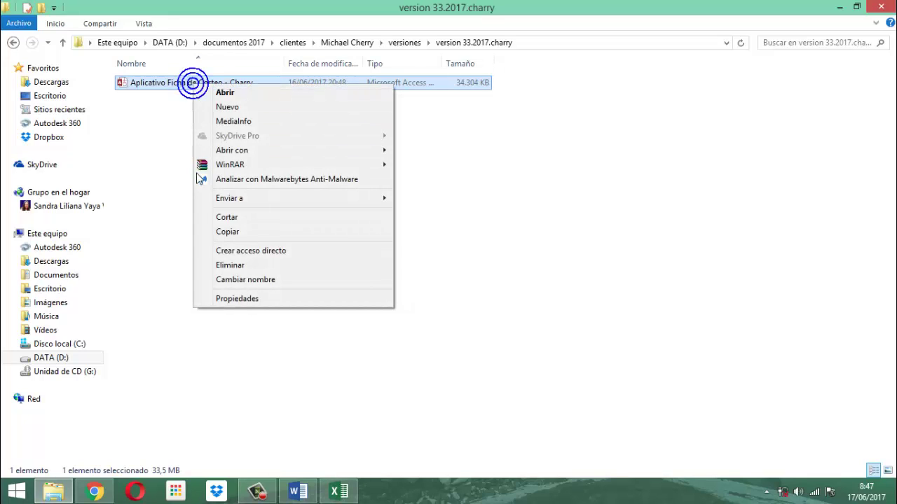
{"action": "left_click", "coordinate": [227, 232]}
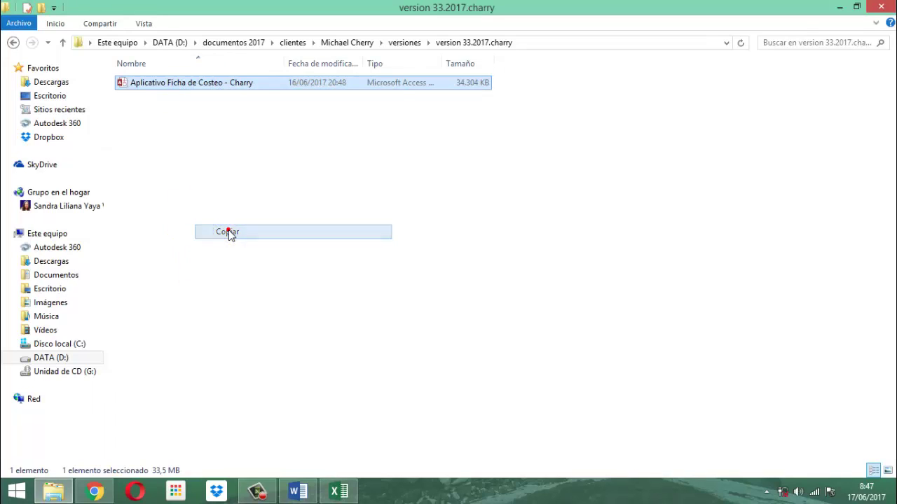
{"action": "left_click", "coordinate": [63, 42]}
{"action": "left_click", "coordinate": [174, 154]}
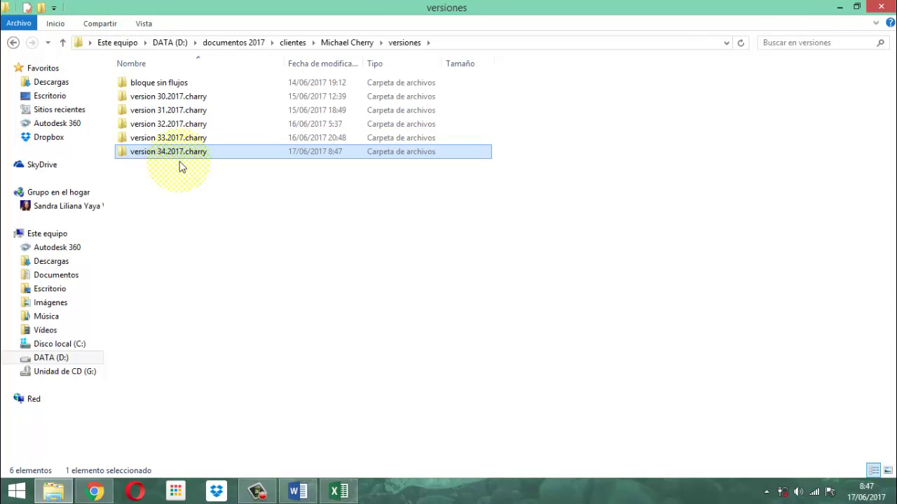
{"action": "double_click", "coordinate": [179, 152]}
{"action": "right_click", "coordinate": [186, 125]}
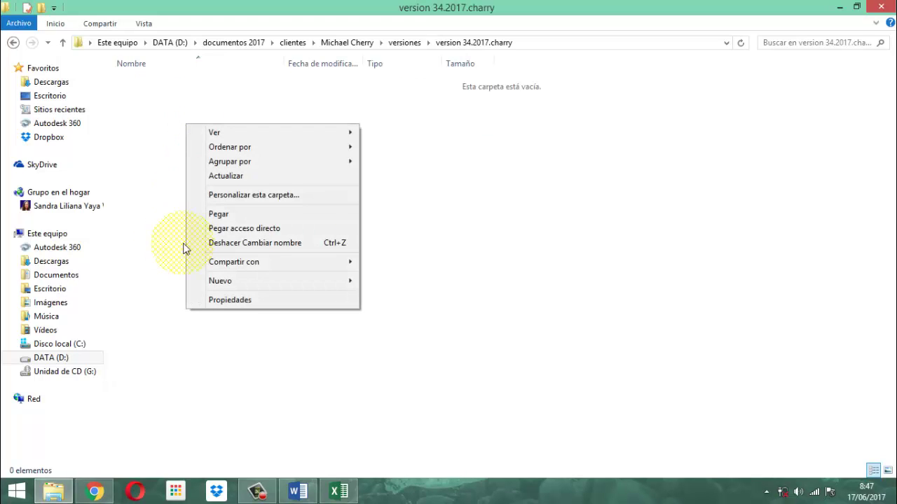
{"action": "left_click", "coordinate": [226, 213]}
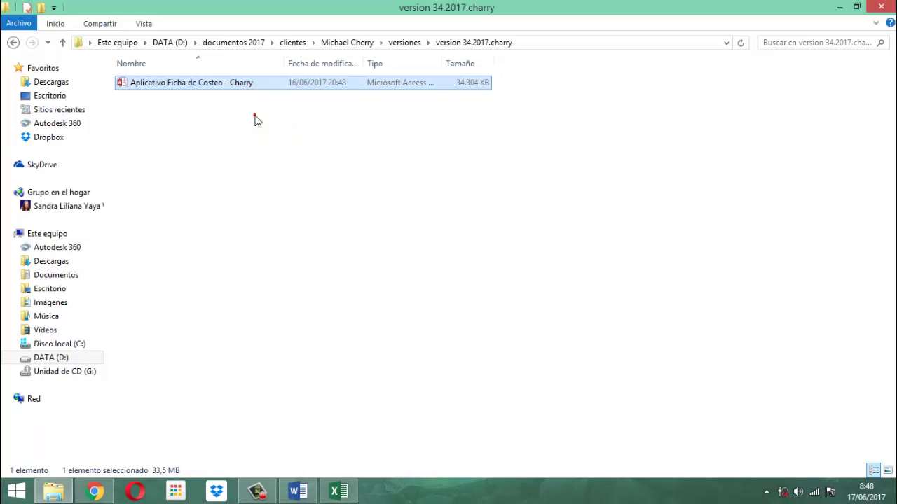
- Open the copied Aplicativo Ficha de Costeo database in Access and filter its database objects by 002
{"action": "double_click", "coordinate": [242, 87]}
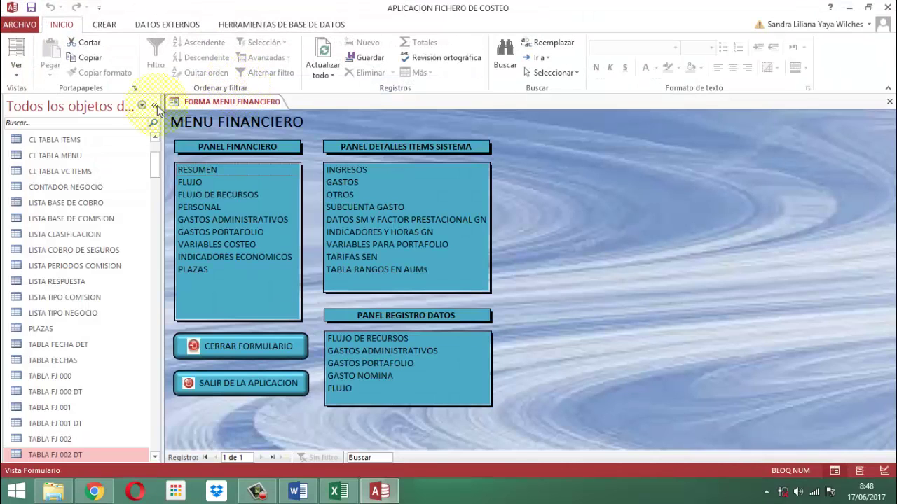
{"action": "left_click", "coordinate": [55, 120]}
{"action": "type", "text": "002"}
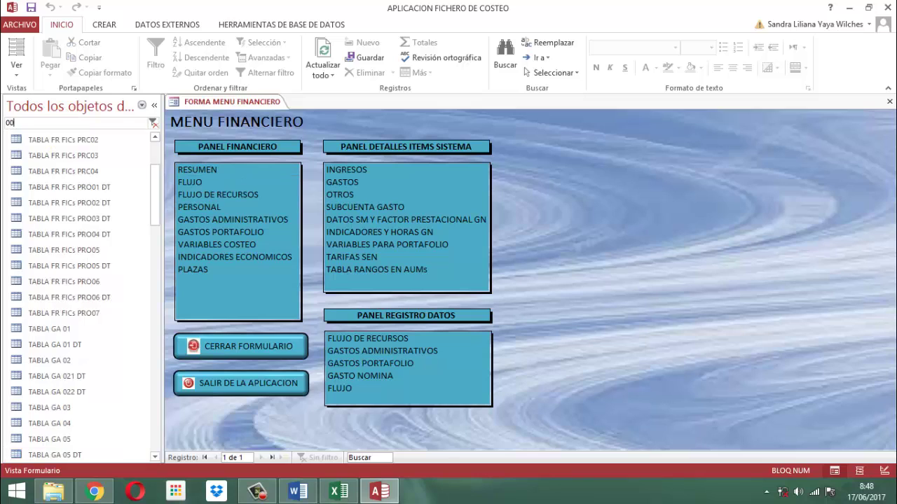